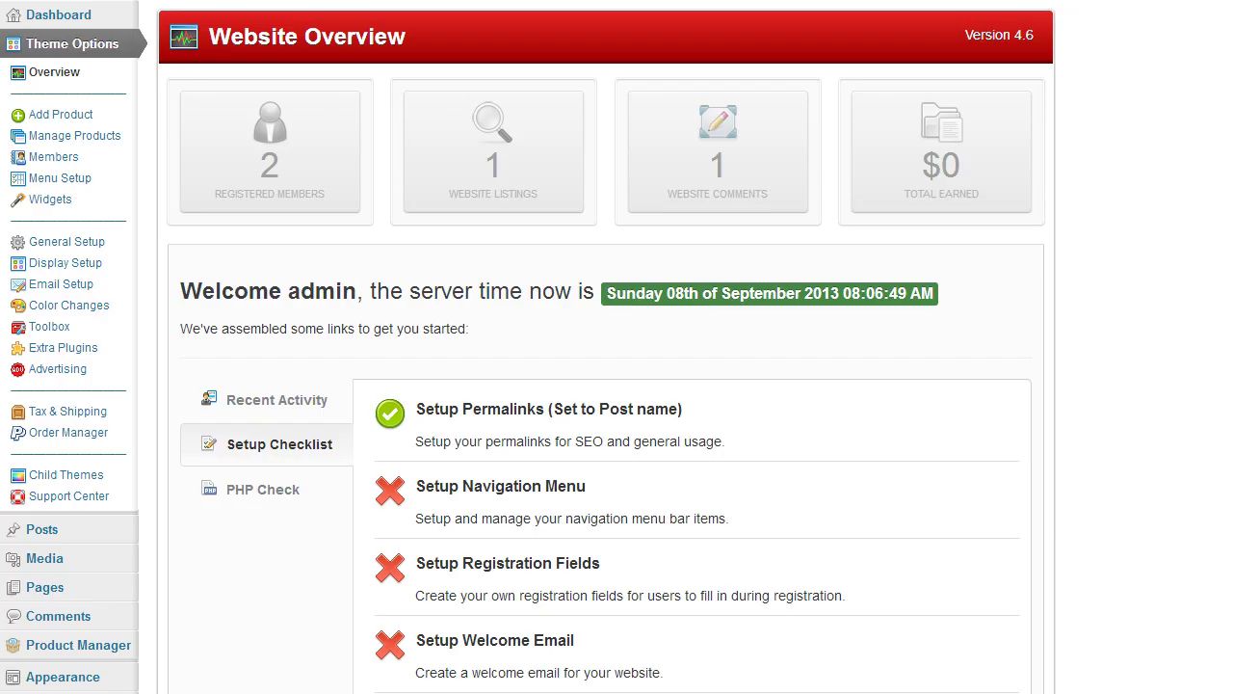
Install the eBay Import Tool plugin from the theme's Import Tools list.
left_click(71, 353)
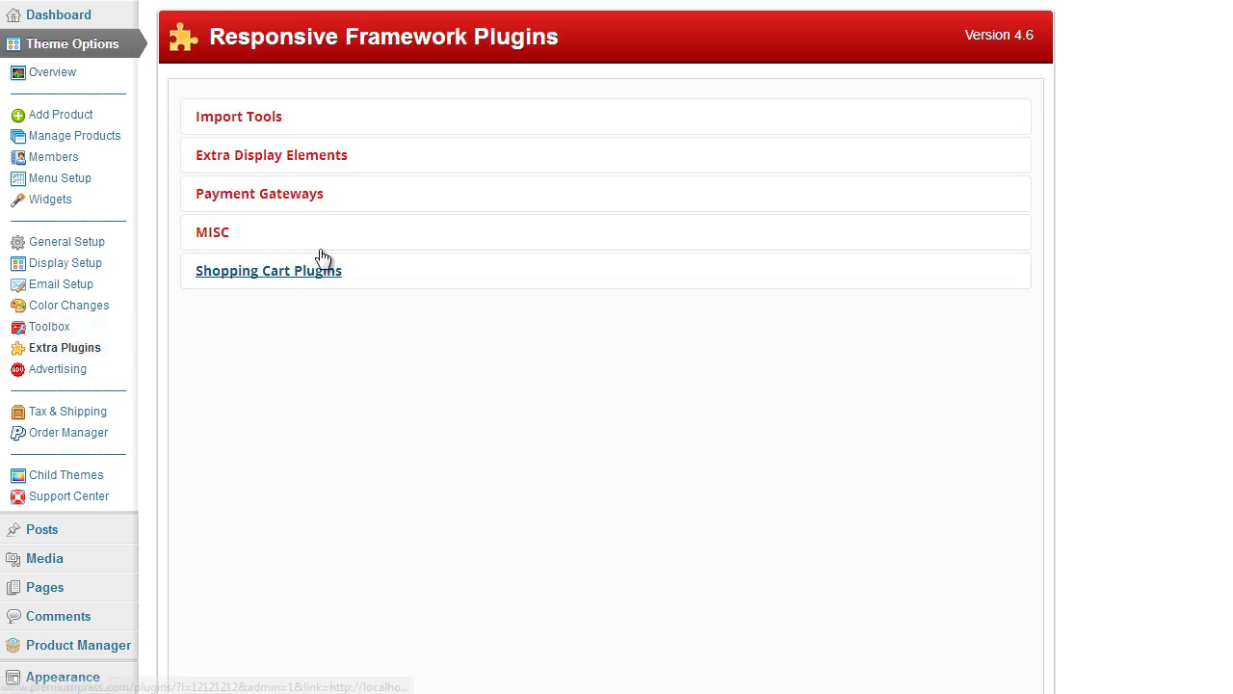
left_click(248, 117)
scroll(557, 234, "down", 1)
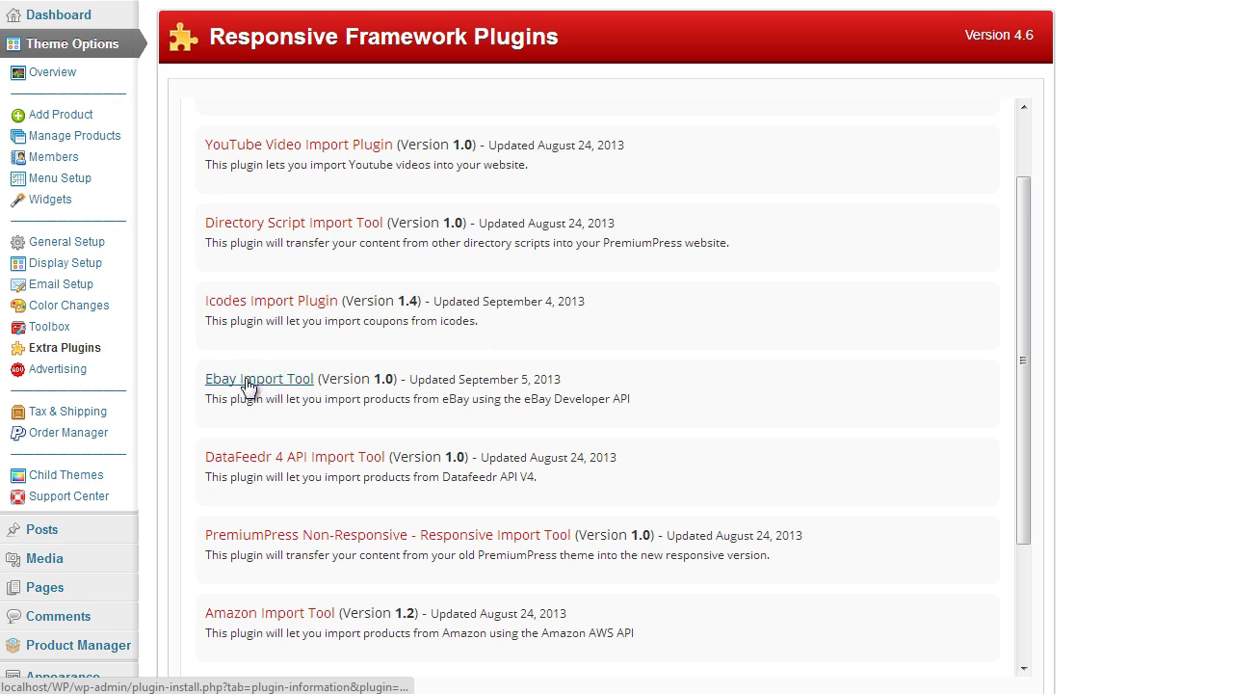
left_click(248, 383)
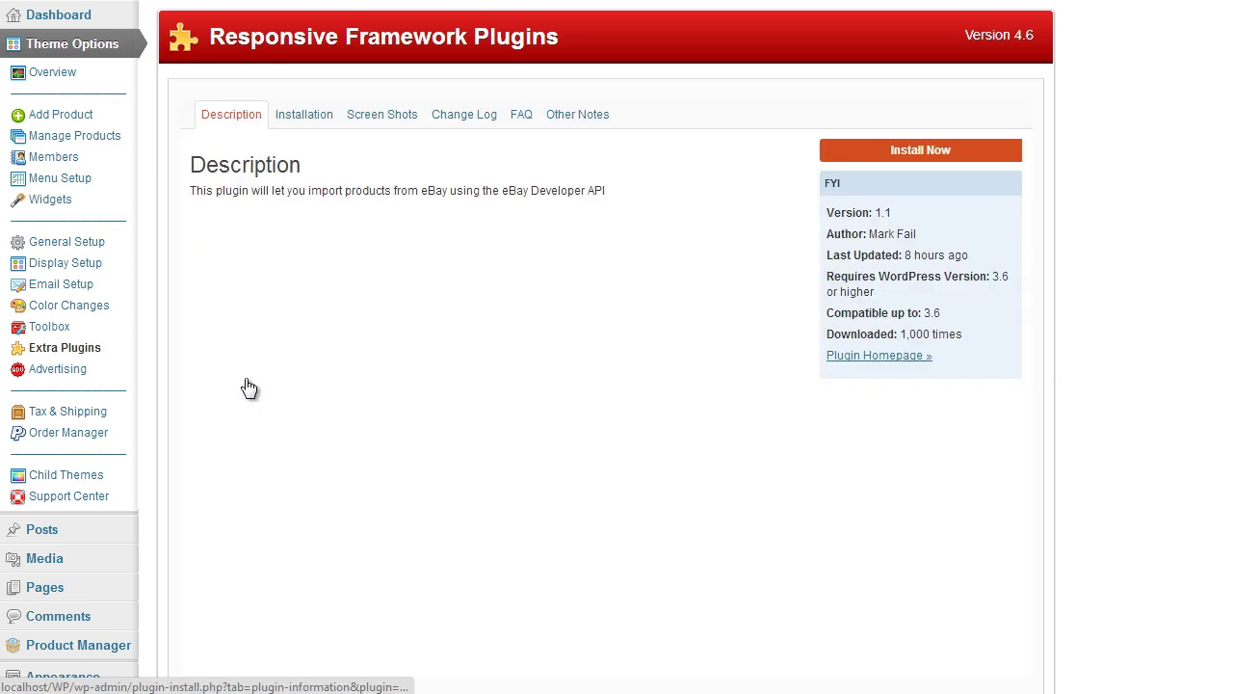
left_click(913, 156)
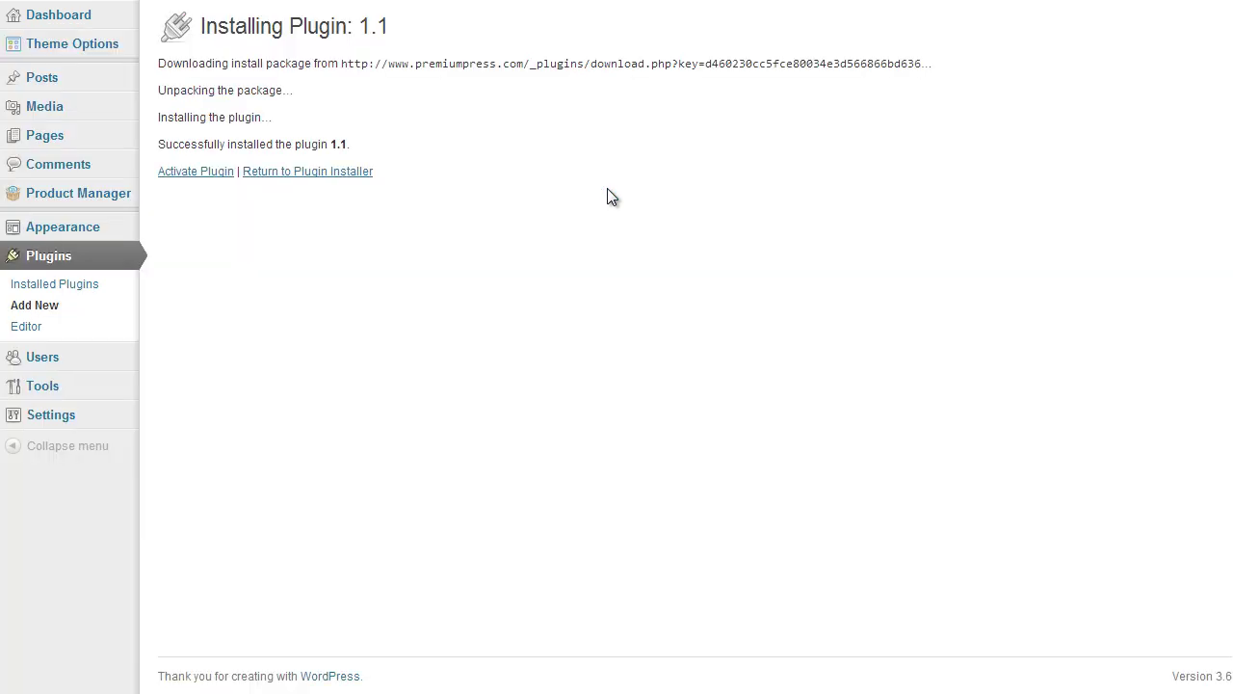
Activate the eBay Import Tool plugin and open its new ebay Import page under Theme Options.
left_click(206, 181)
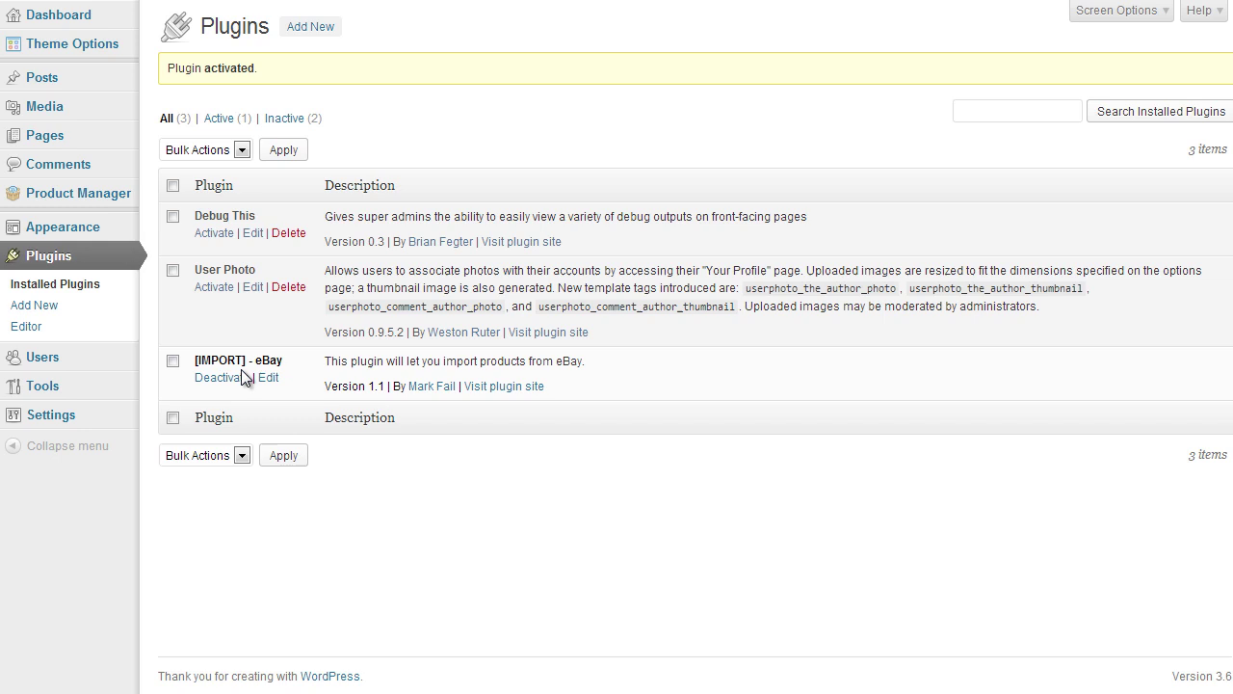
mouse_move(72, 43)
left_click(95, 46)
scroll(222, 234, "down", 1)
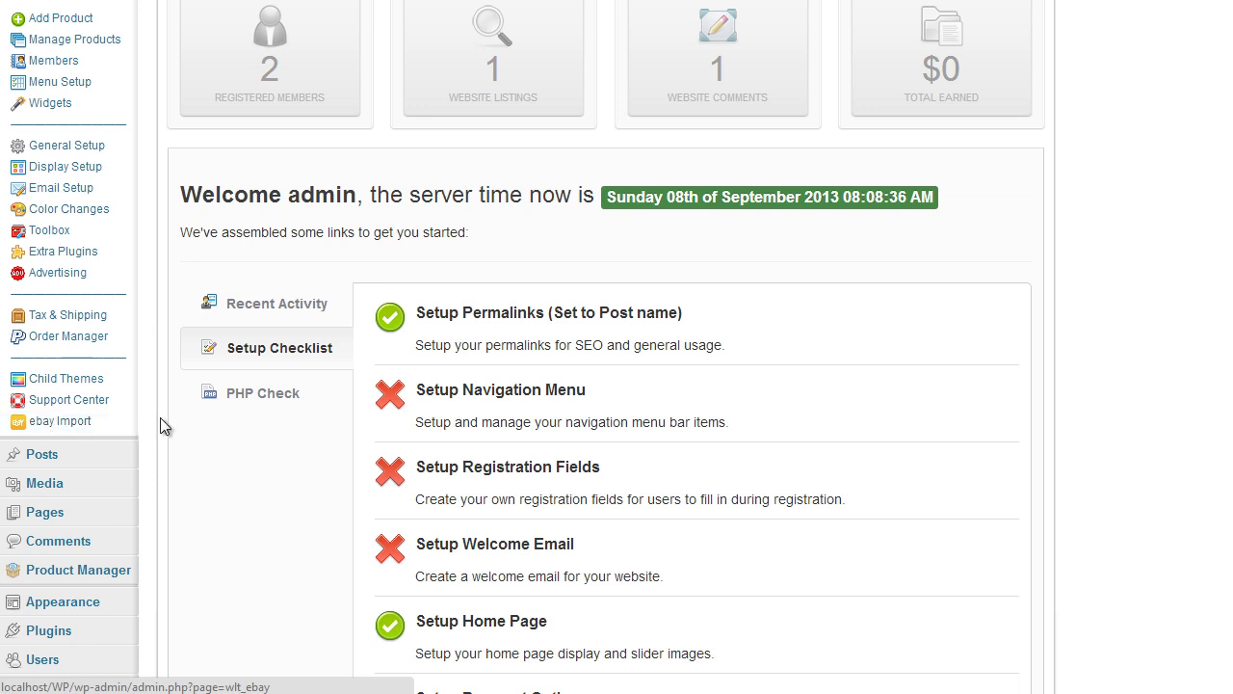
left_click(74, 423)
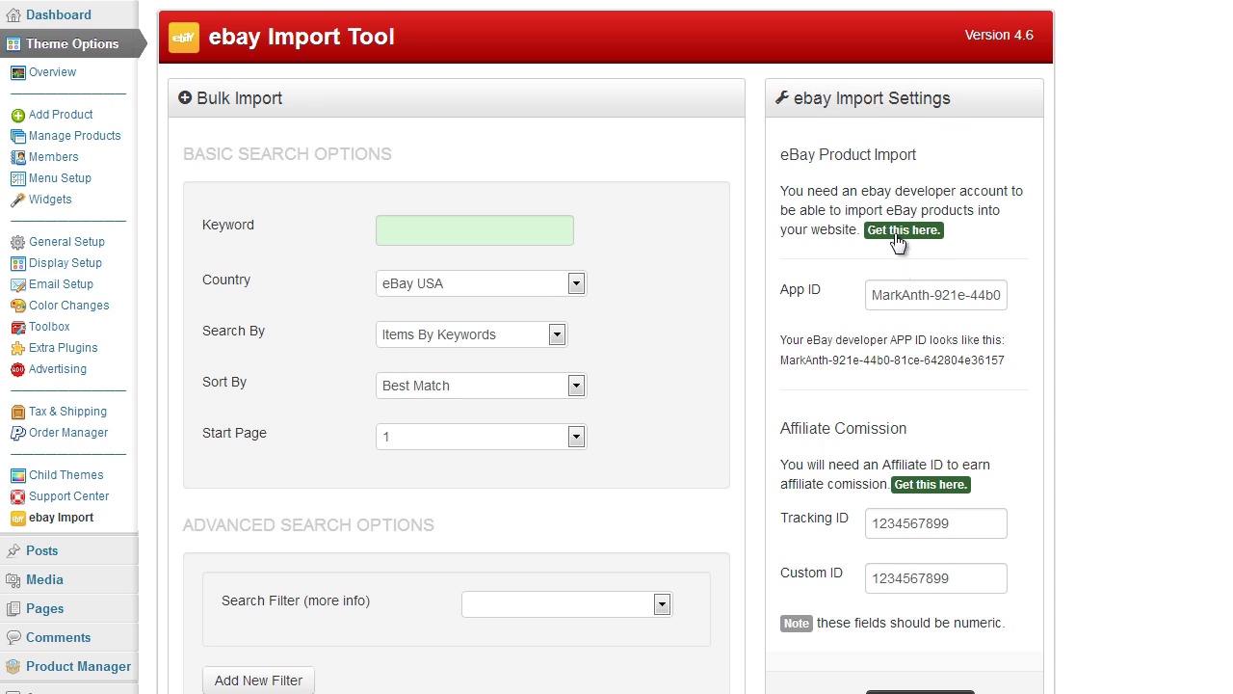
scroll(939, 416, "down", 1)
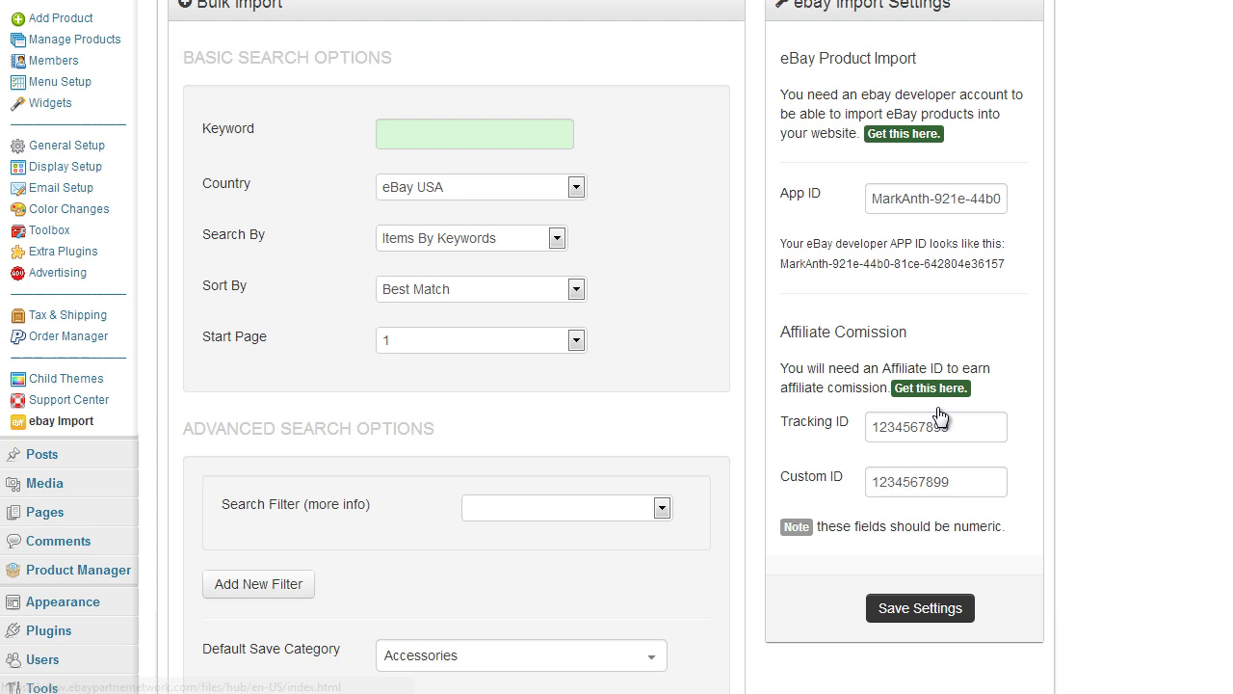
scroll(940, 416, "up", 1)
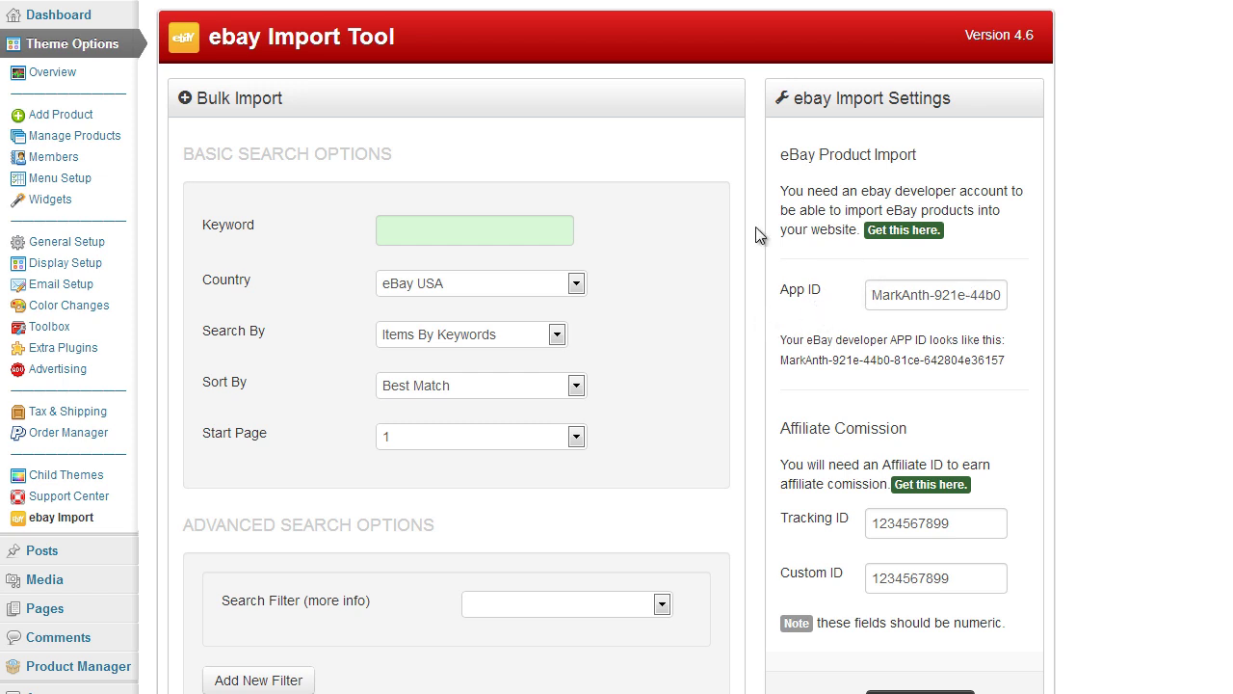
scroll(692, 308, "down", 2)
scroll(539, 364, "up", 2)
scroll(829, 318, "down", 4)
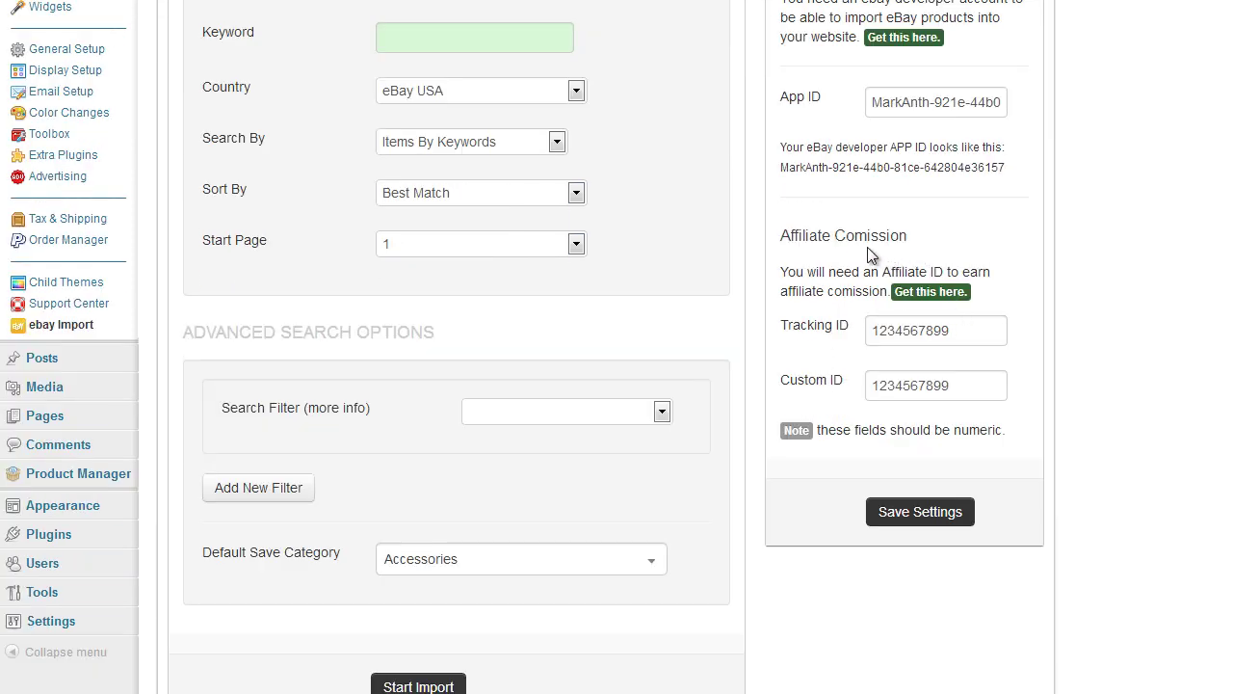
scroll(937, 322, "up", 2)
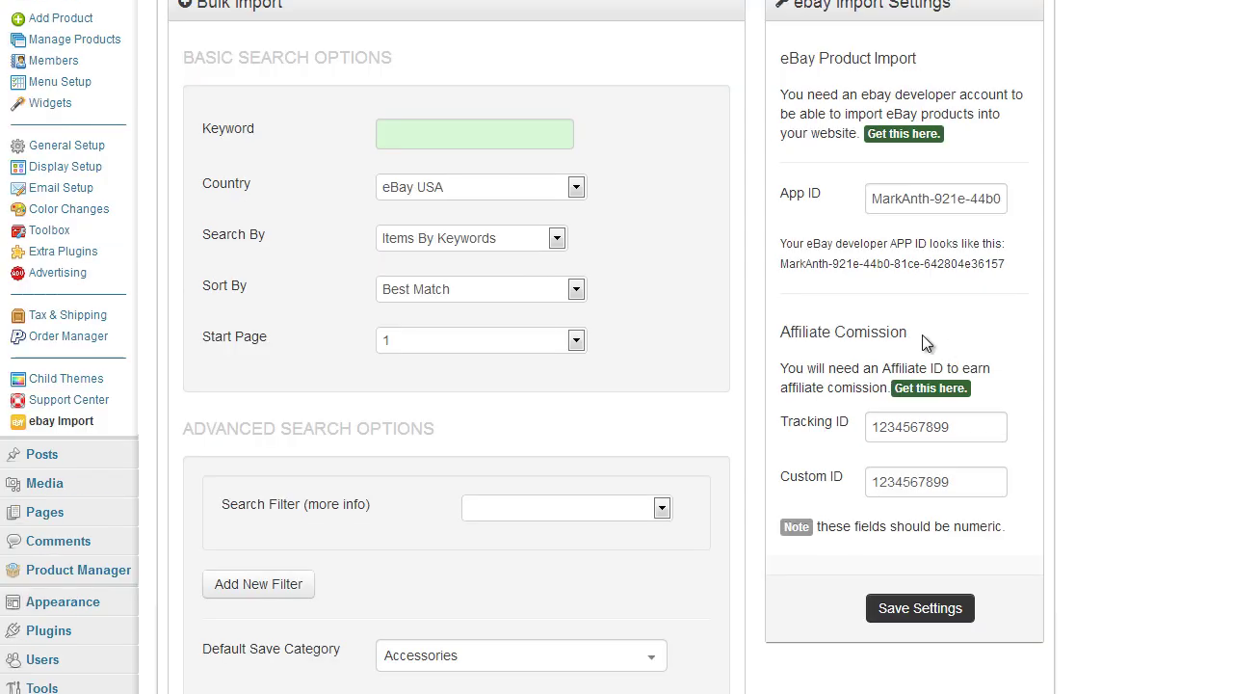
scroll(932, 375, "up", 2)
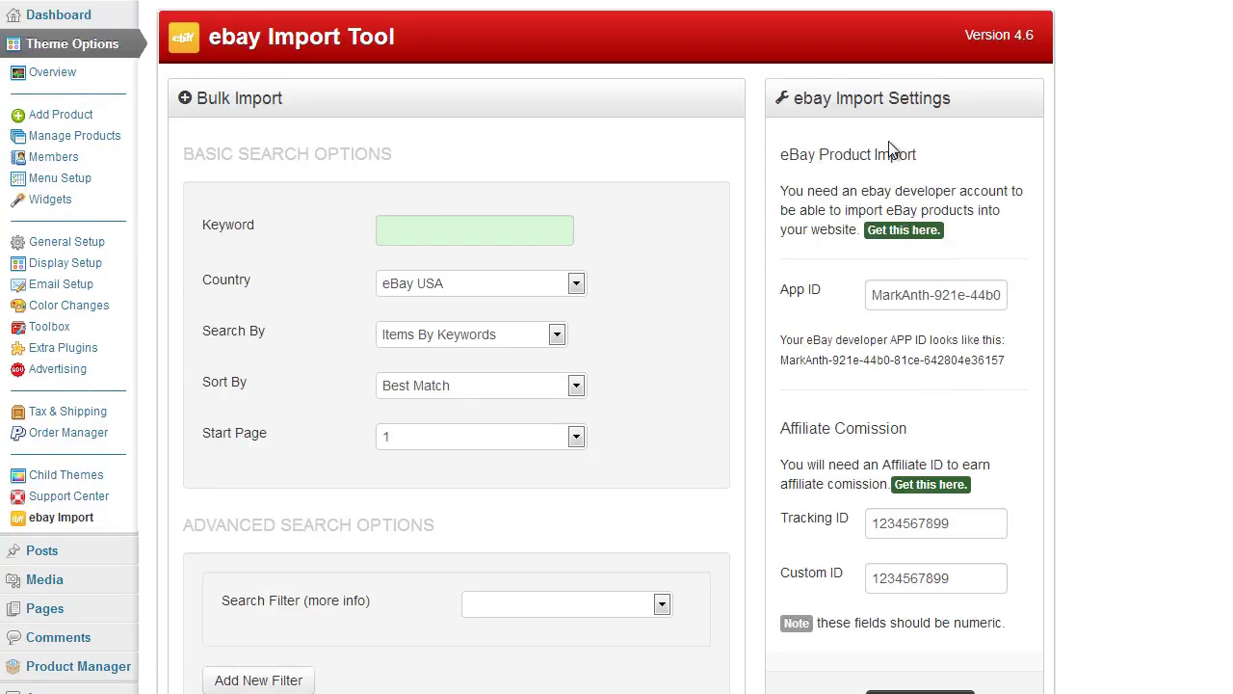
scroll(768, 445, "down", 2)
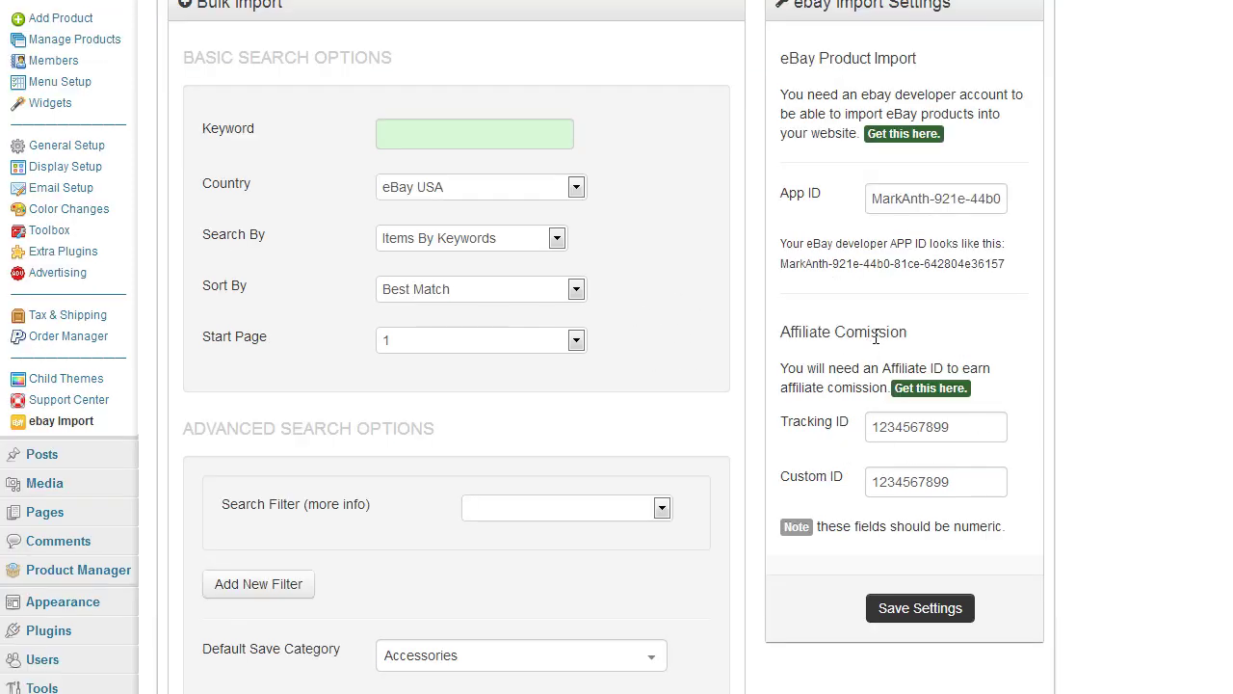
left_click(915, 388)
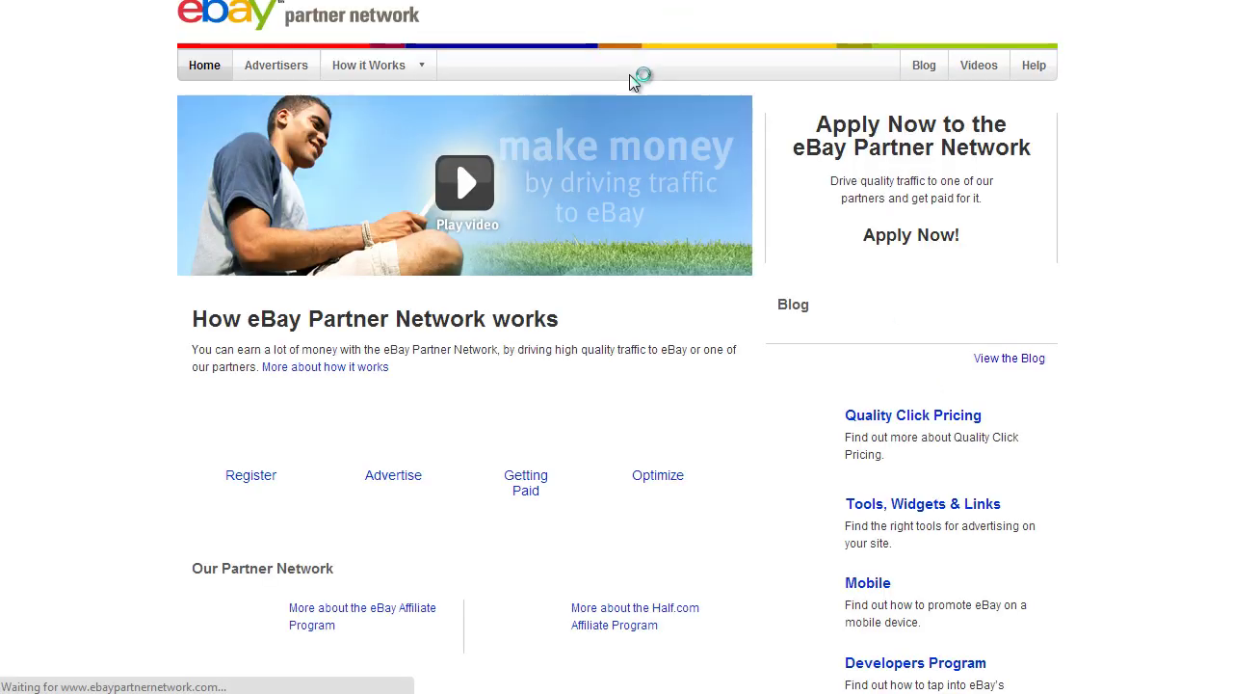
left_click(884, 246)
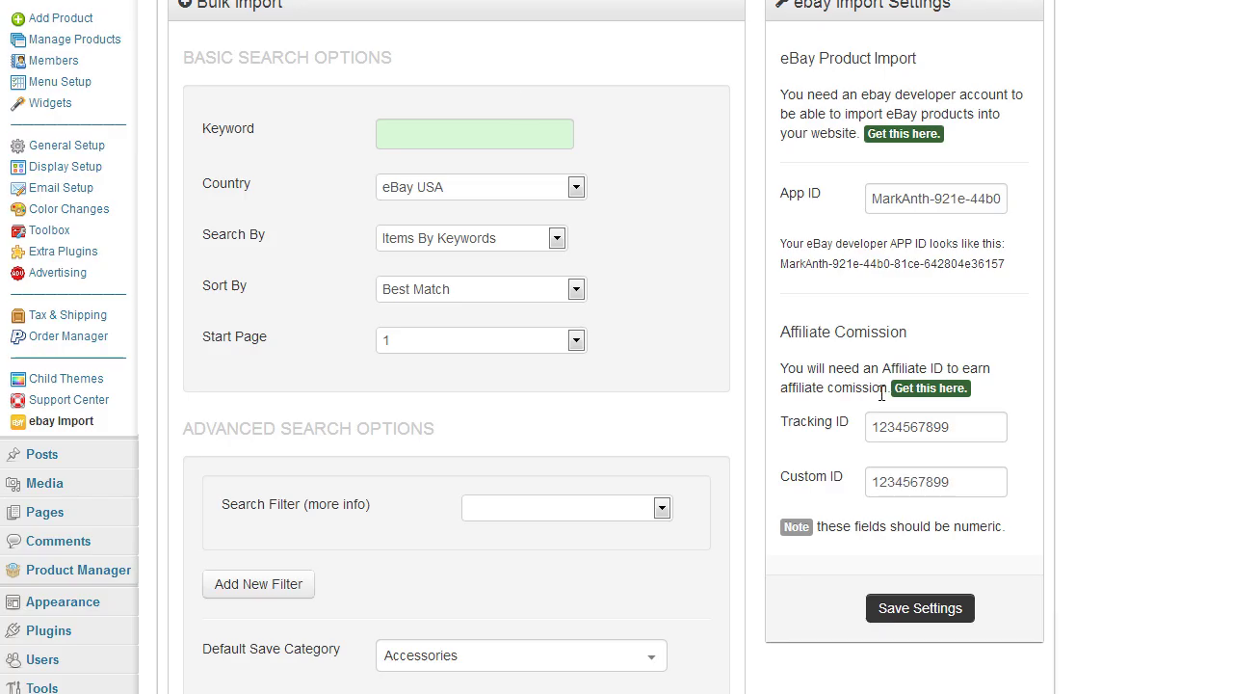
left_click(880, 426)
left_click(886, 482)
scroll(995, 511, "up", 2)
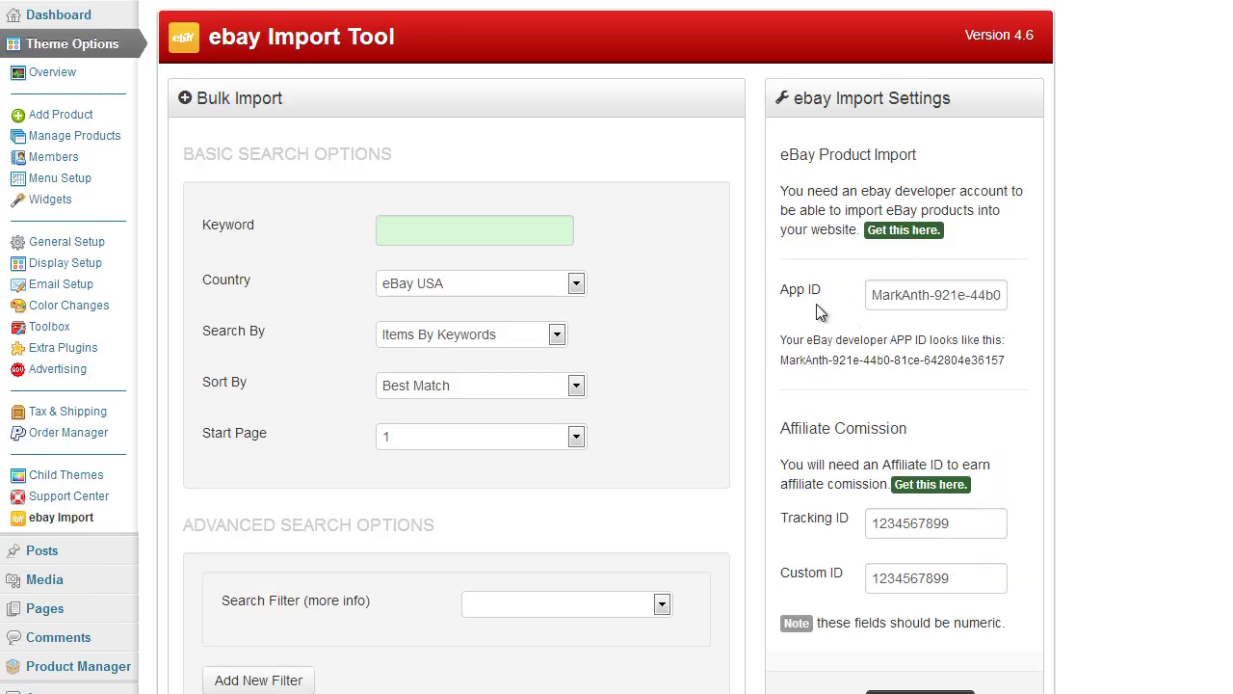
scroll(910, 356, "down", 2)
scroll(886, 407, "up", 2)
left_click(509, 237)
scroll(785, 371, "down", 2)
scroll(798, 399, "up", 2)
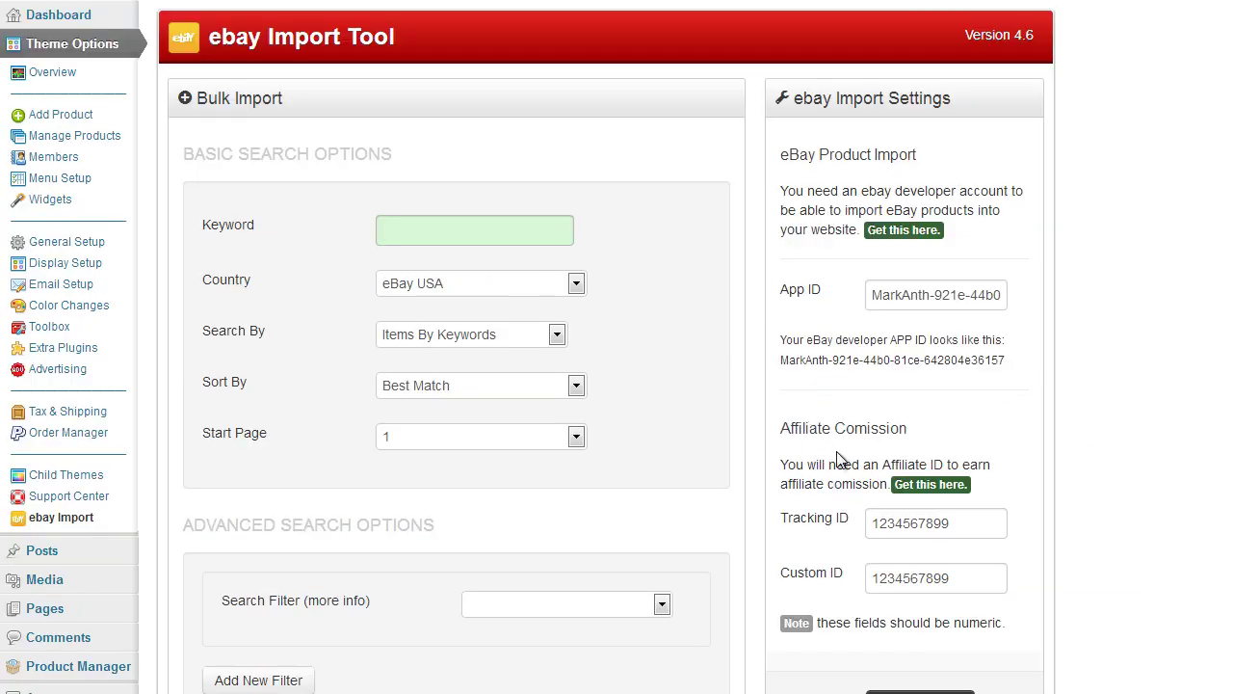
scroll(635, 252, "down", 4)
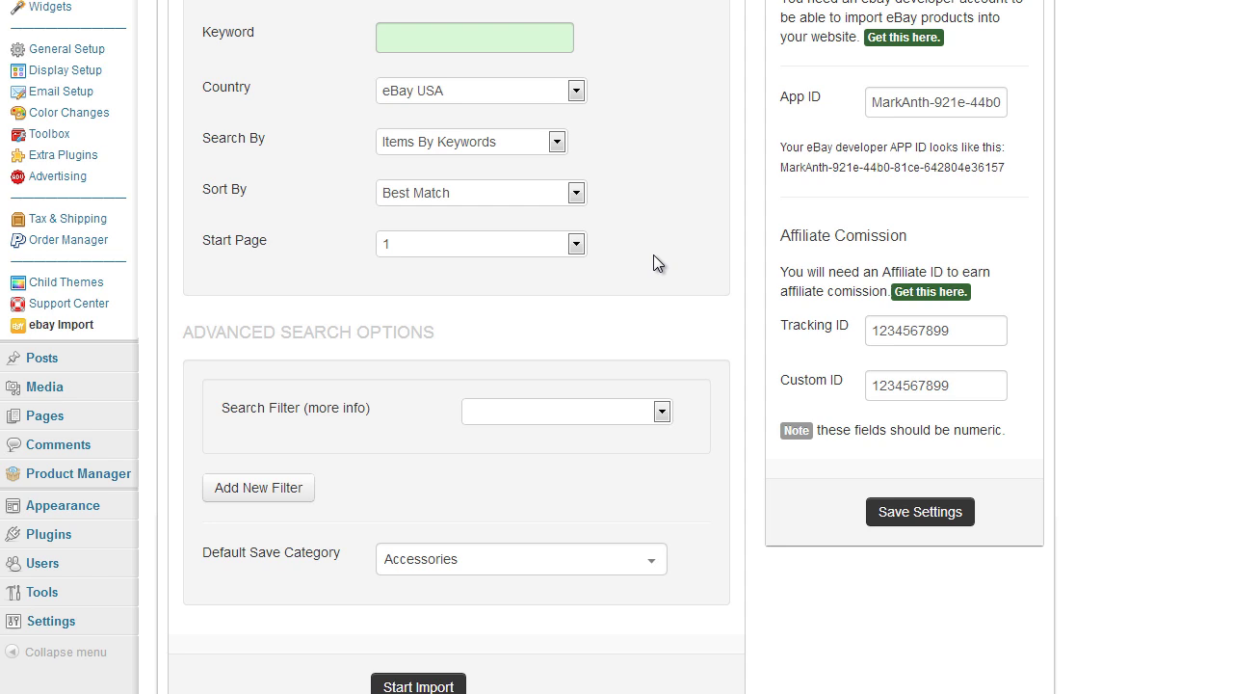
scroll(653, 255, "up", 4)
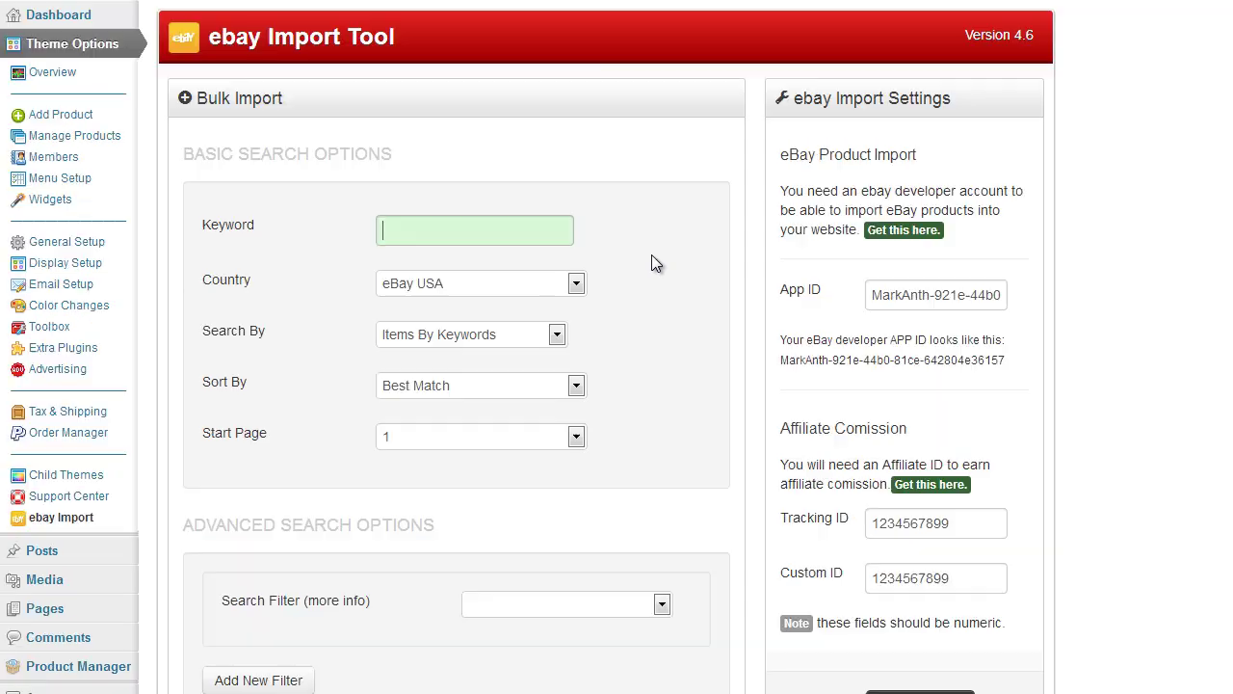
right_click(58, 19)
Confirm the storefront search finds 0 items, then return to the admin's empty Keyword field.
left_click(173, 32)
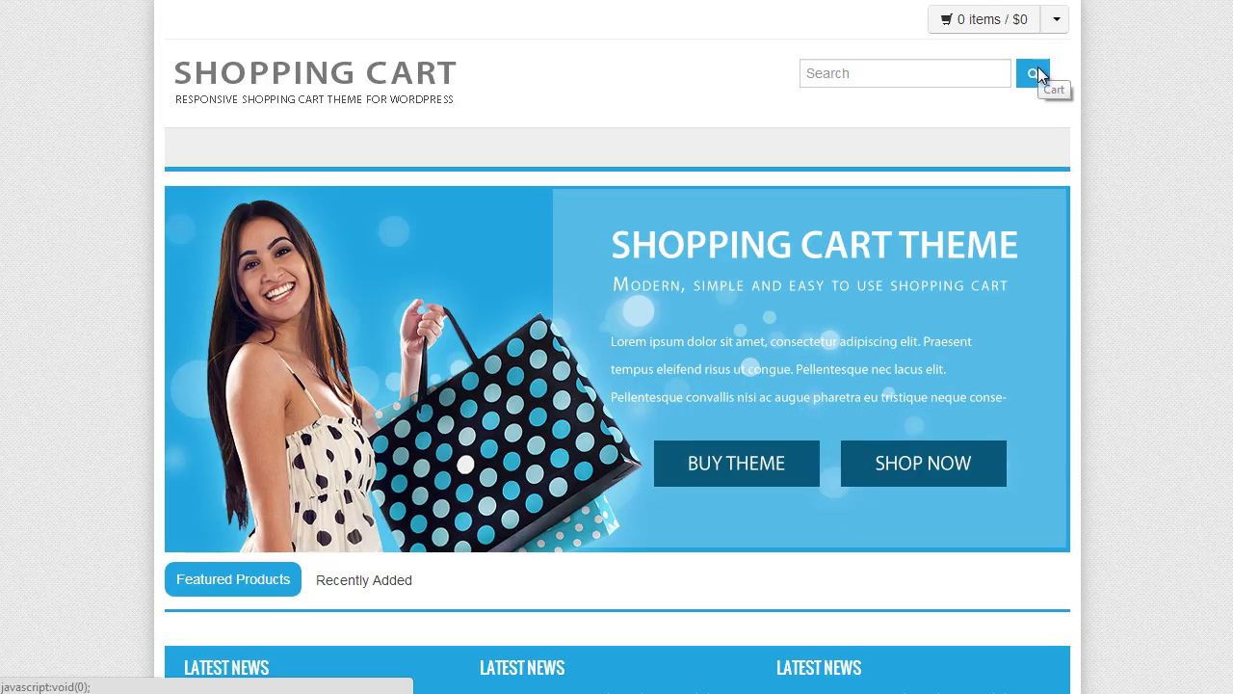
left_click(1034, 69)
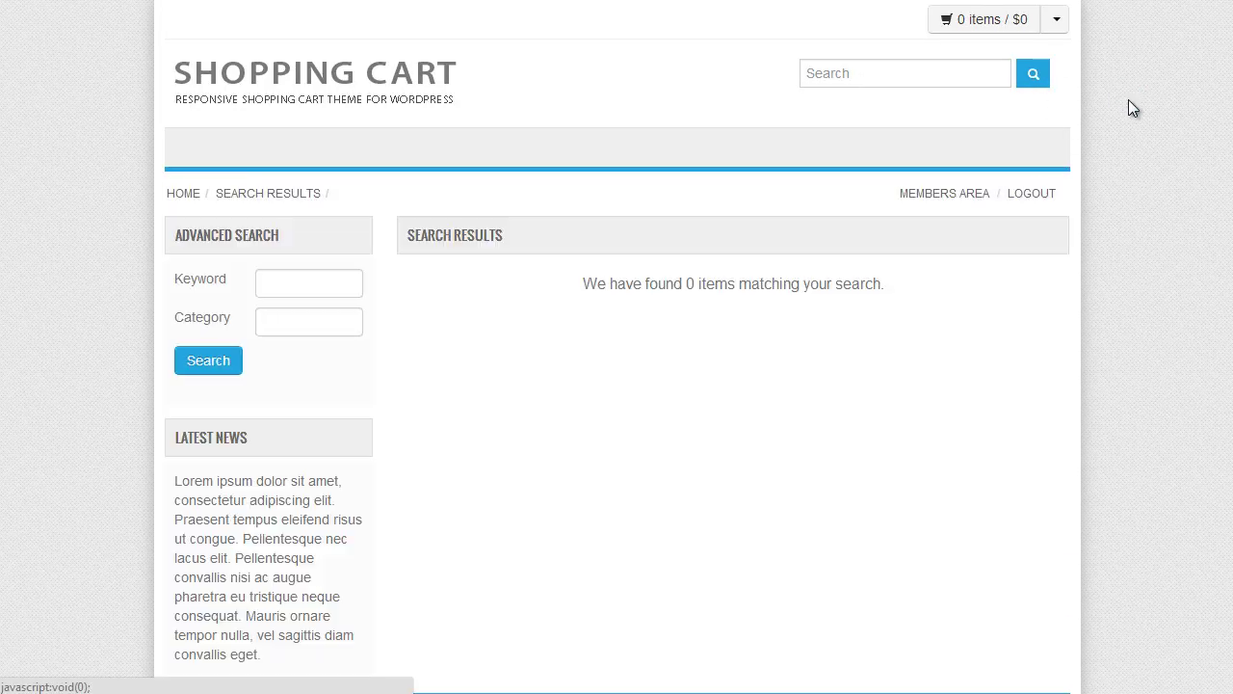
scroll(684, 366, "down", 2)
scroll(668, 403, "up", 2)
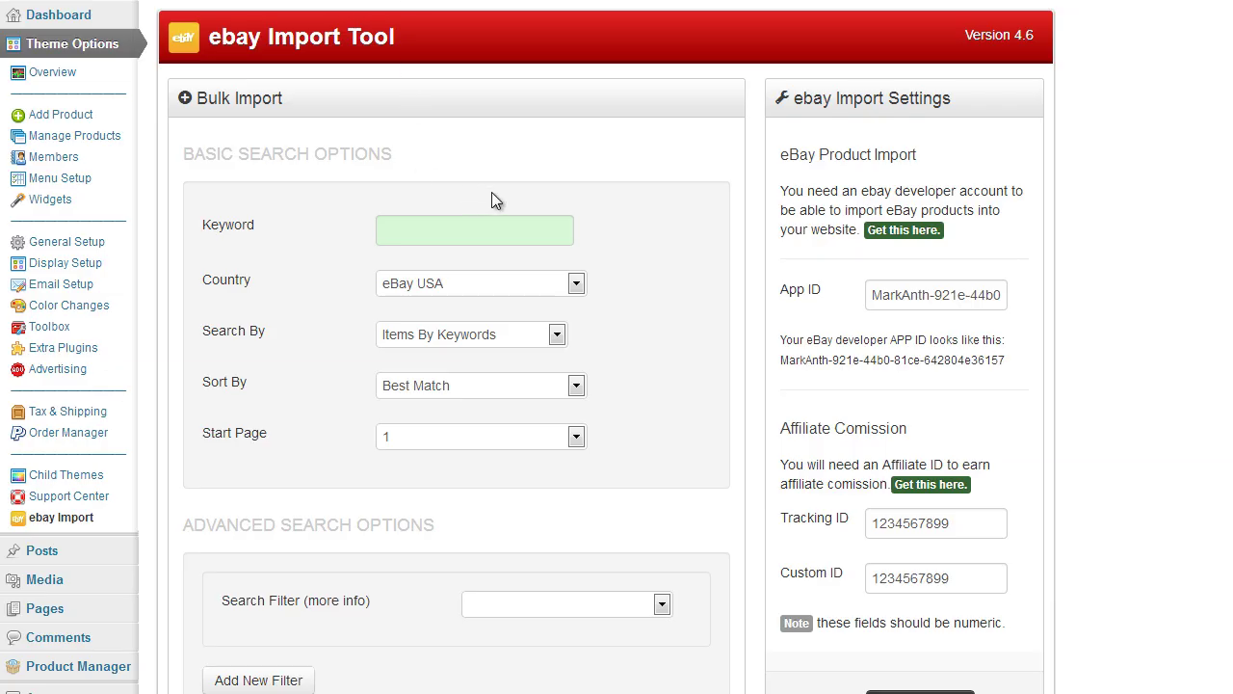
left_click(509, 231)
Enter 'handbag' as the import keyword and keep eBay USA as the country.
type("c")
key("BackSpace")
type("hand")
type("bag")
scroll(622, 303, "down", 1)
left_click(576, 187)
mouse_move(578, 239)
left_mouse_down()
mouse_move(578, 319)
mouse_move(578, 231)
left_mouse_up()
left_click(641, 200)
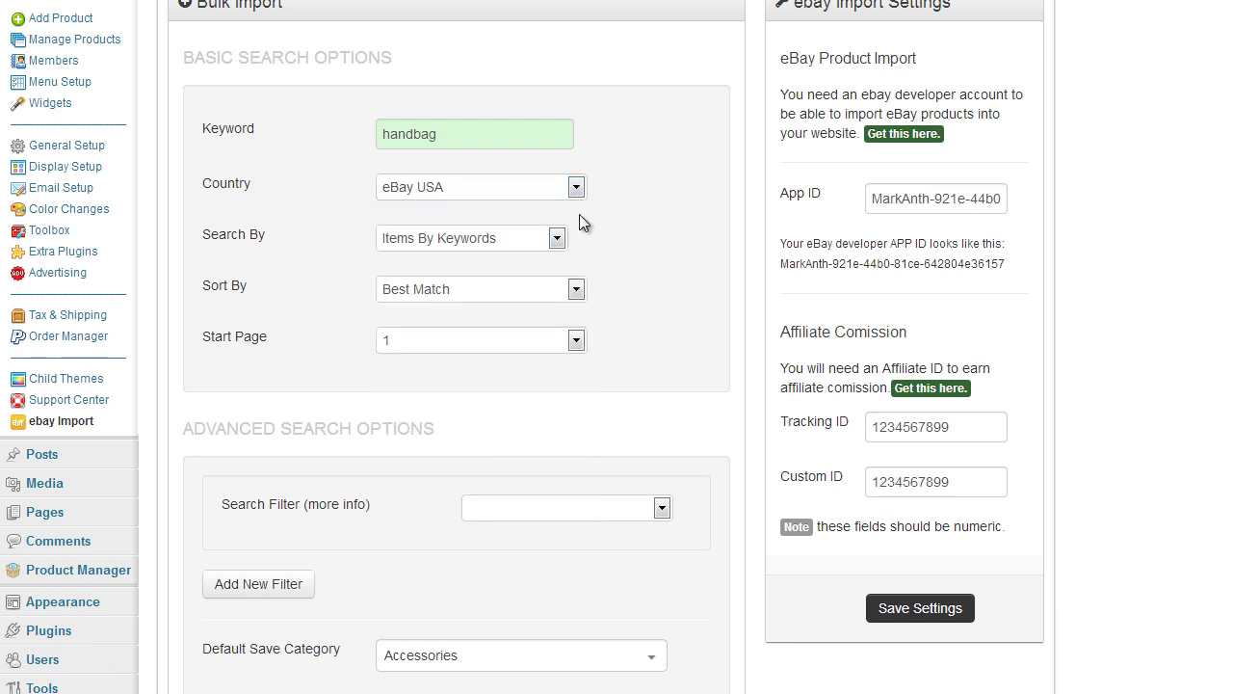
Try the store search option, then keep Search By set to keywords.
left_click(557, 238)
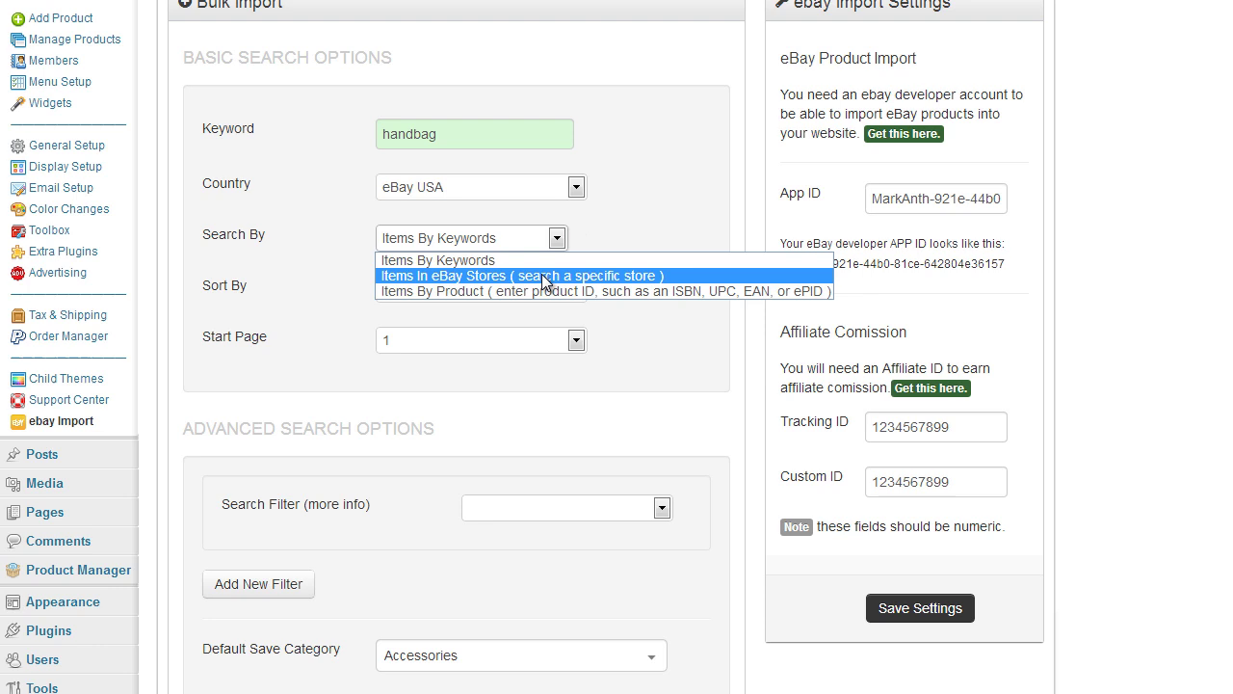
left_click(645, 223)
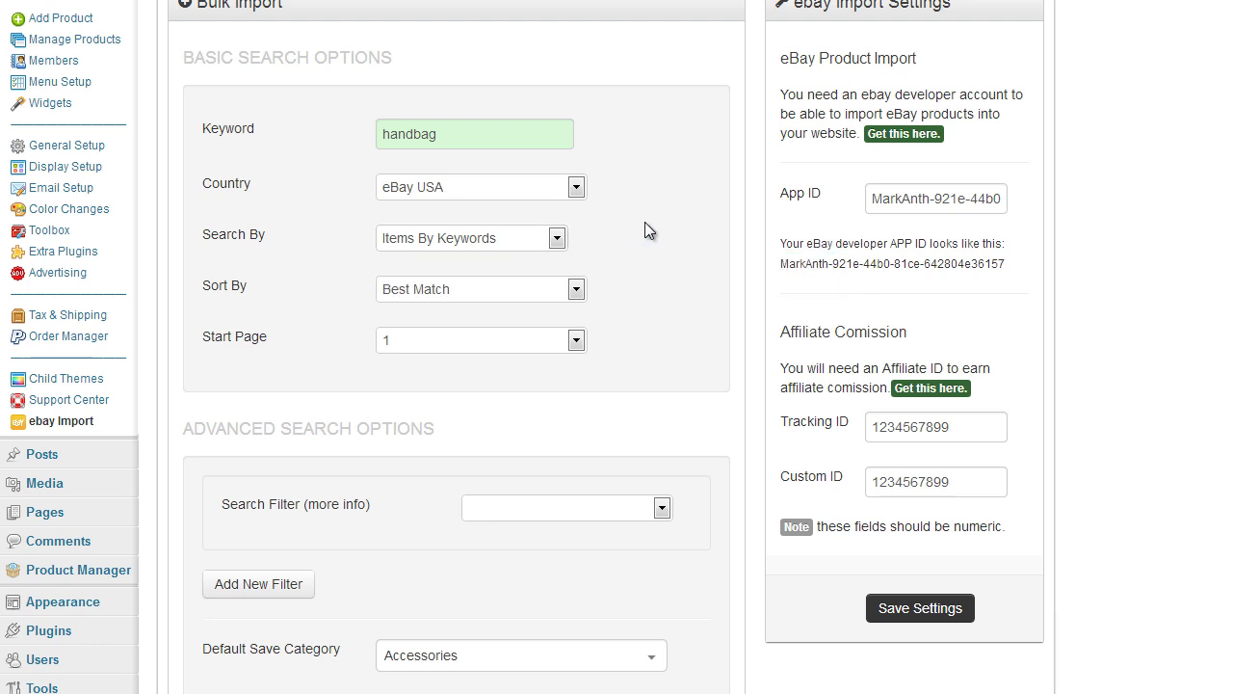
left_click(540, 246)
left_click(463, 277)
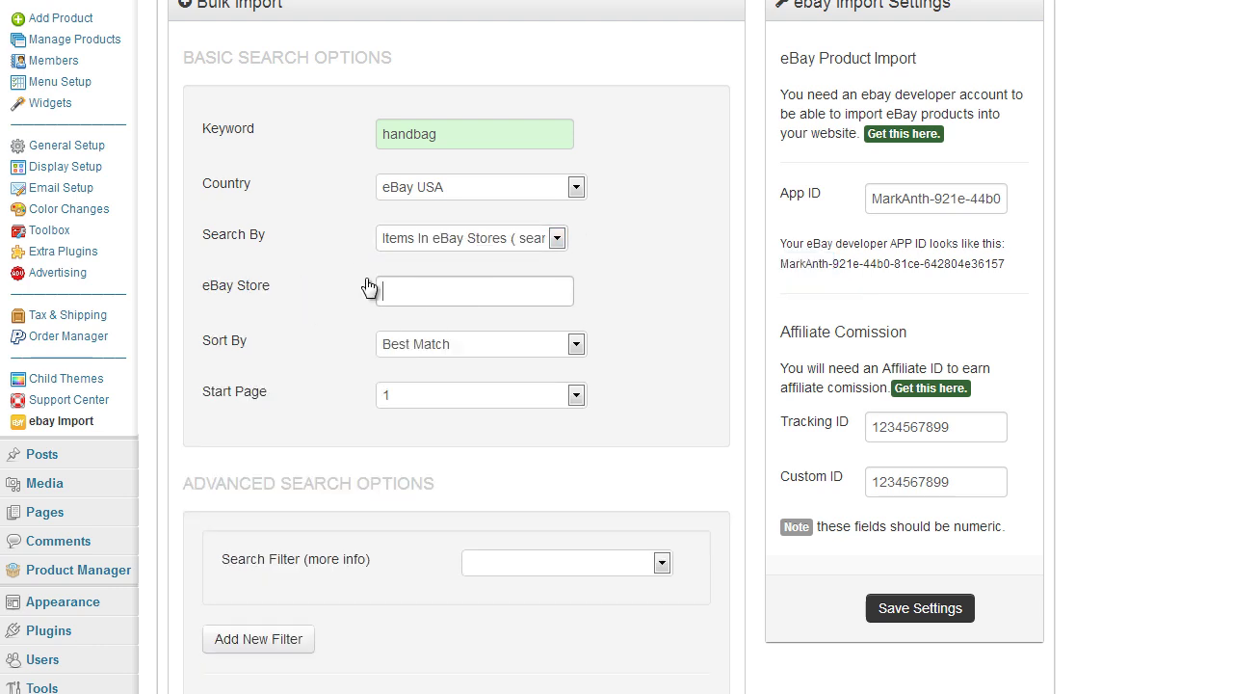
left_click(488, 259)
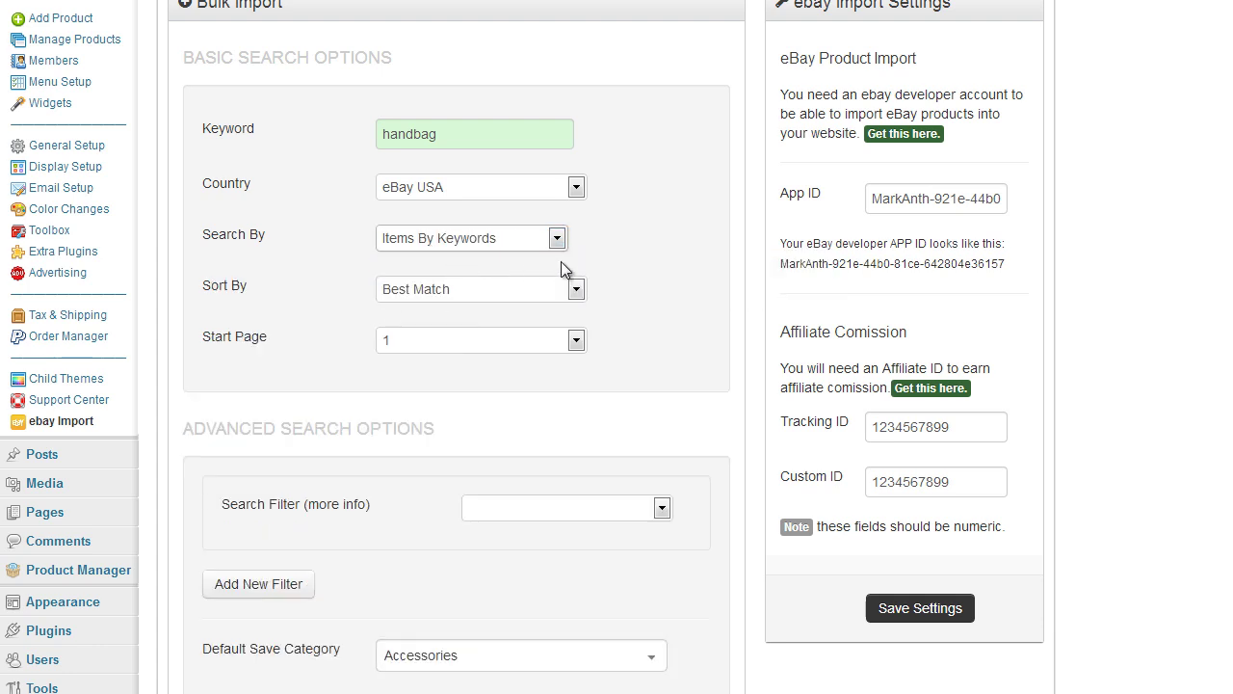
Keep Best Match sorting and start page 1.
scroll(601, 263, "down", 1)
scroll(601, 271, "up", 1)
left_click(539, 289)
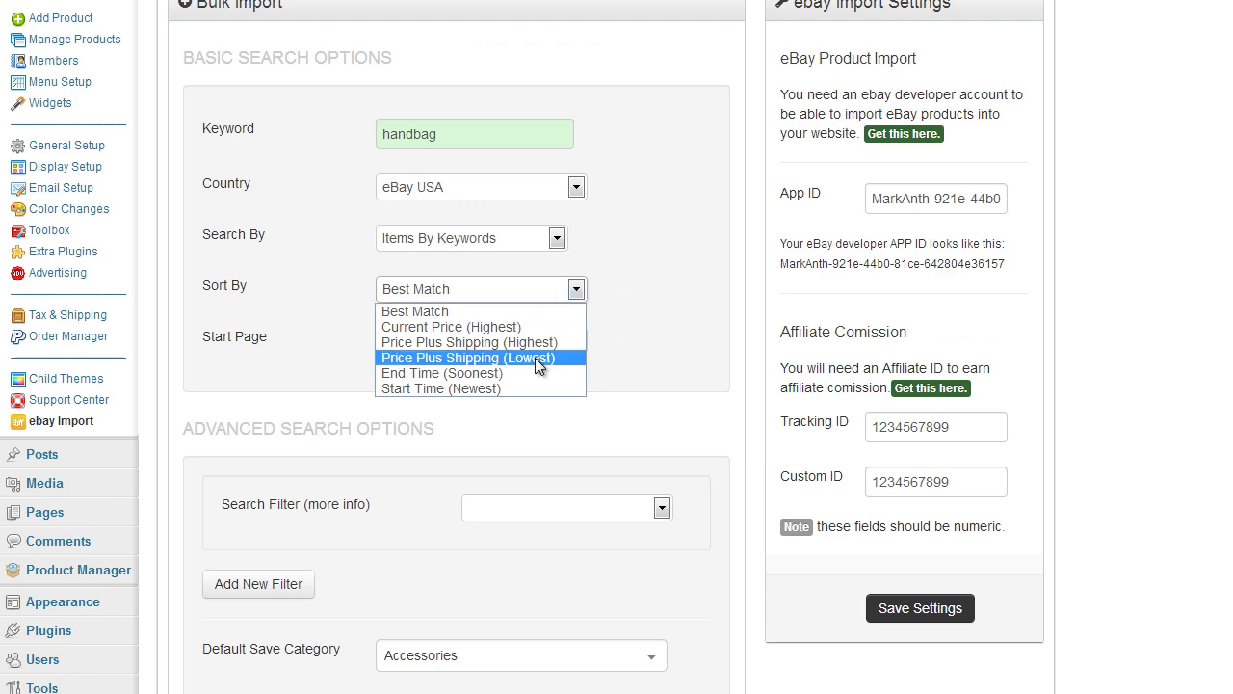
left_click(487, 311)
left_click(505, 344)
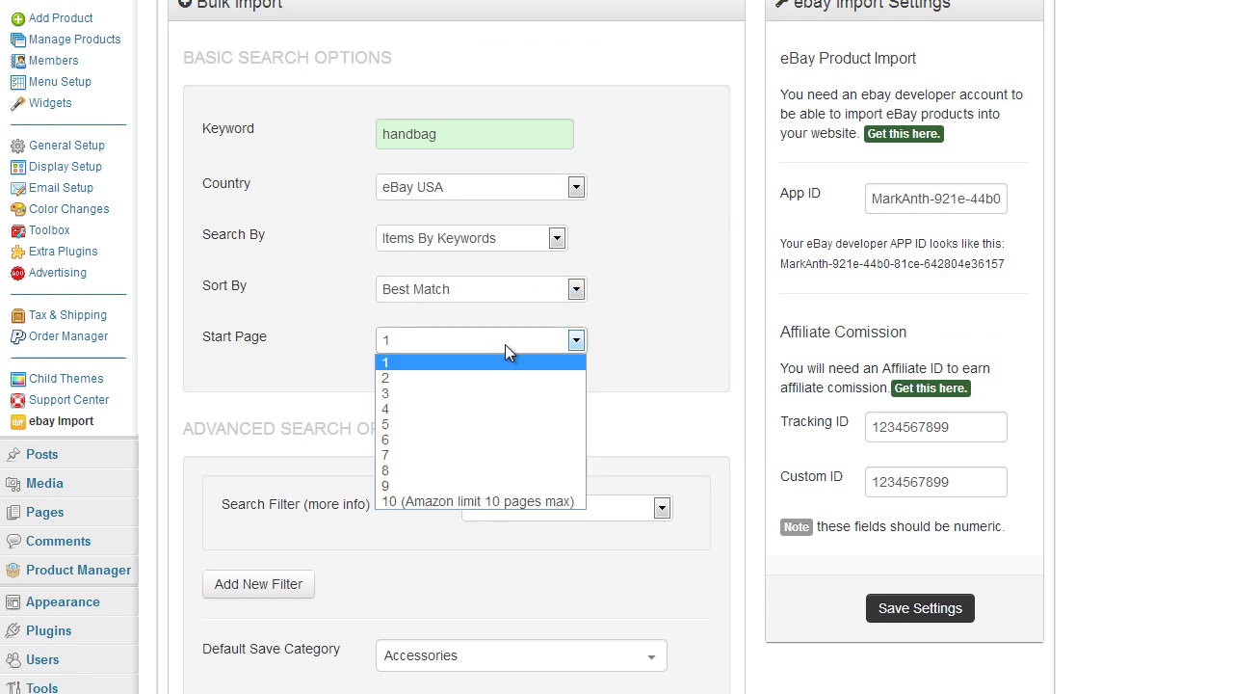
left_click(626, 330)
Browse the Search Filter list and leave it with no filter chosen.
scroll(676, 311, "down", 1)
scroll(496, 227, "up", 2)
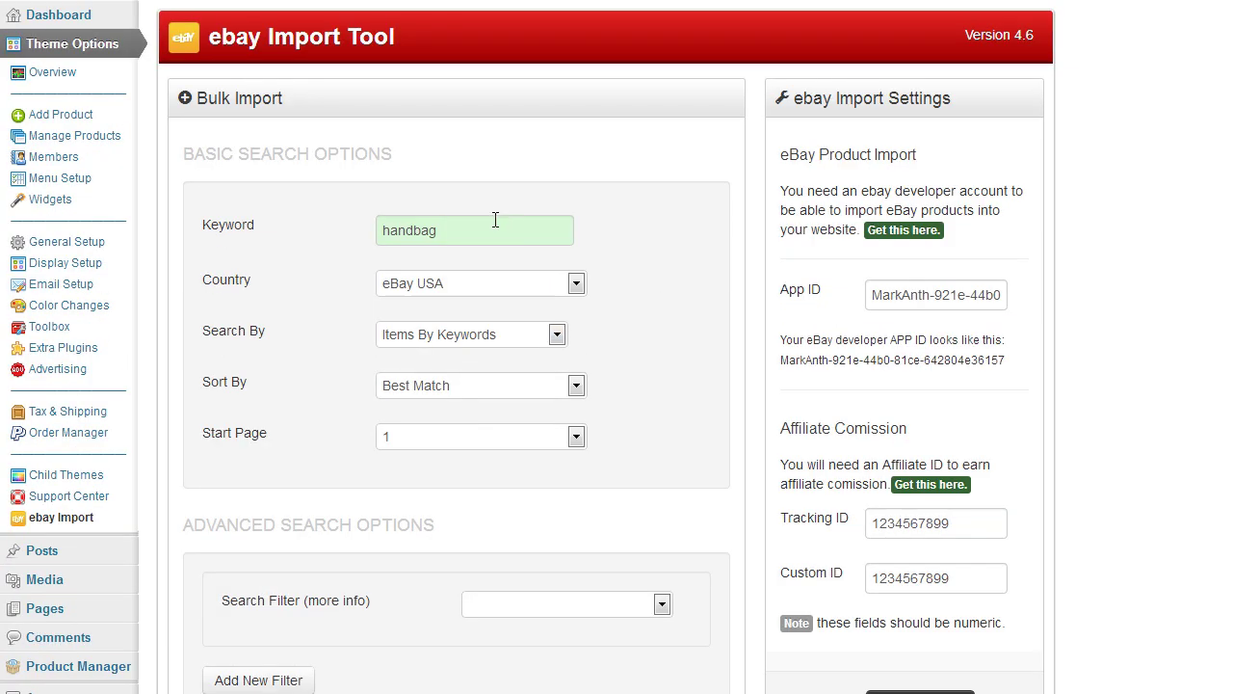
scroll(250, 318, "down", 3)
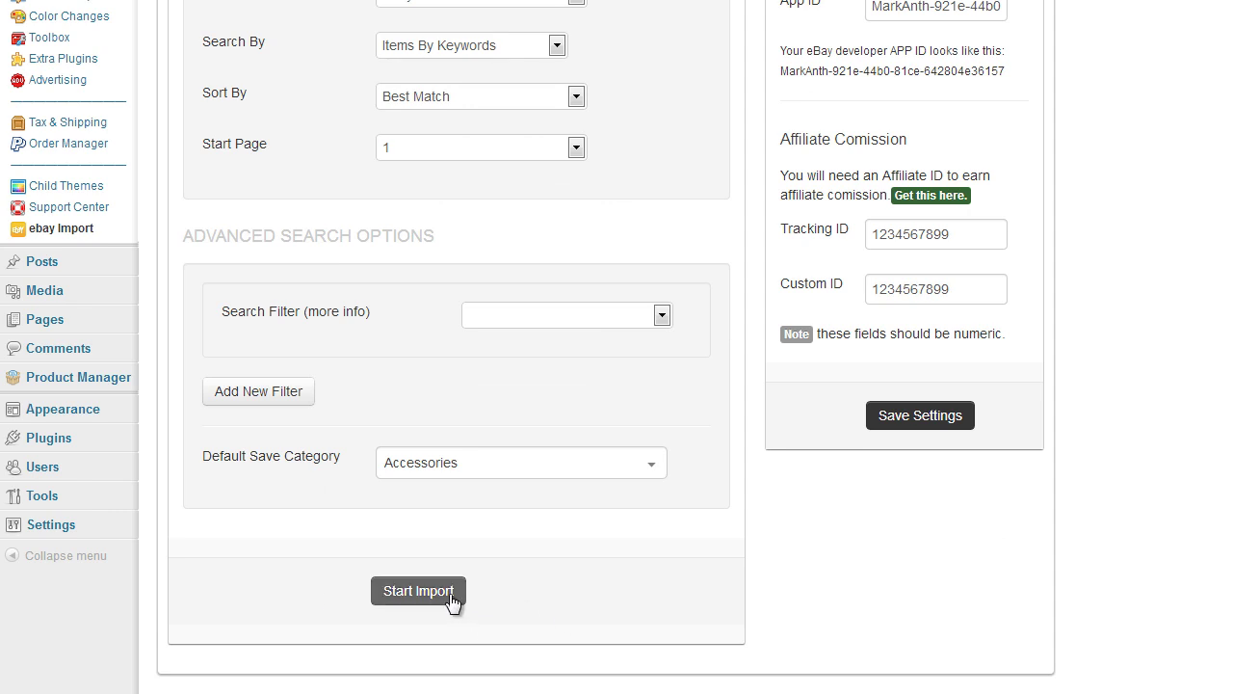
scroll(327, 319, "down", 1)
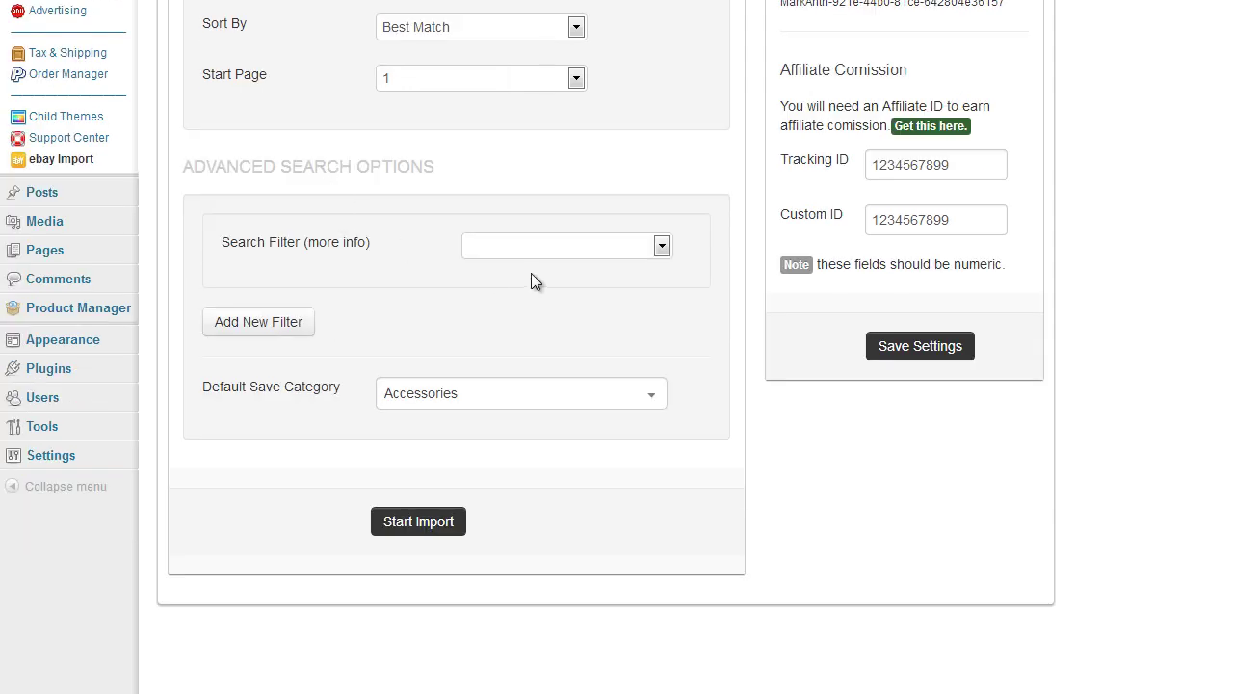
left_click(588, 247)
mouse_move(663, 289)
left_mouse_down()
mouse_move(668, 405)
mouse_move(667, 260)
left_mouse_up()
left_click(705, 246)
Recheck the search filters, leave none selected, and start the handbag import.
scroll(713, 333, "up", 3)
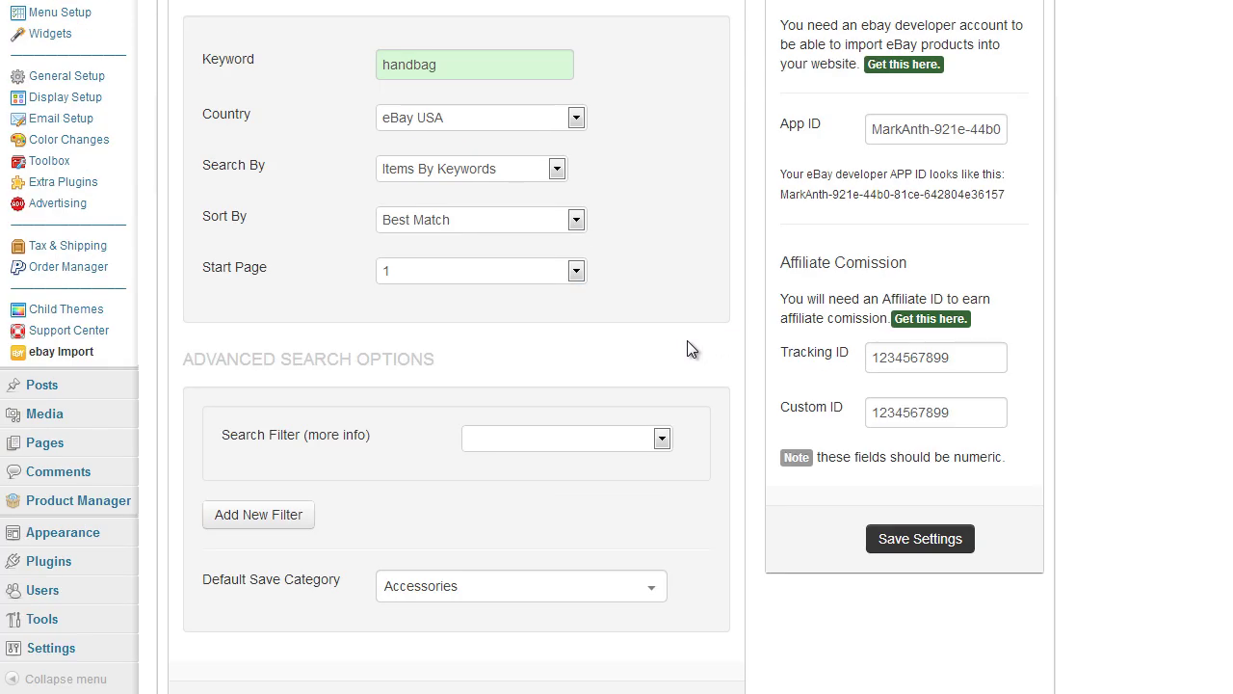
scroll(687, 344, "down", 3)
scroll(687, 344, "up", 3)
scroll(687, 344, "down", 2)
left_click(662, 342)
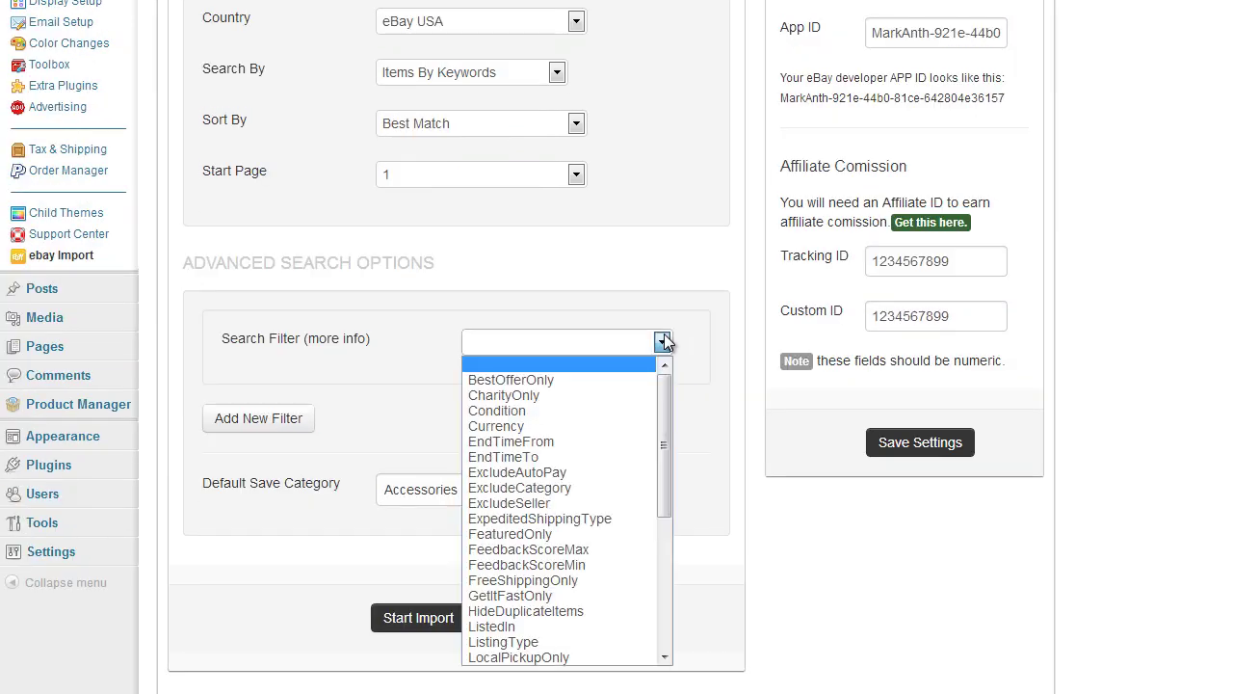
mouse_move(663, 403)
left_mouse_down()
mouse_move(669, 499)
mouse_move(666, 405)
left_mouse_up()
left_click(710, 371)
scroll(710, 378, "down", 2)
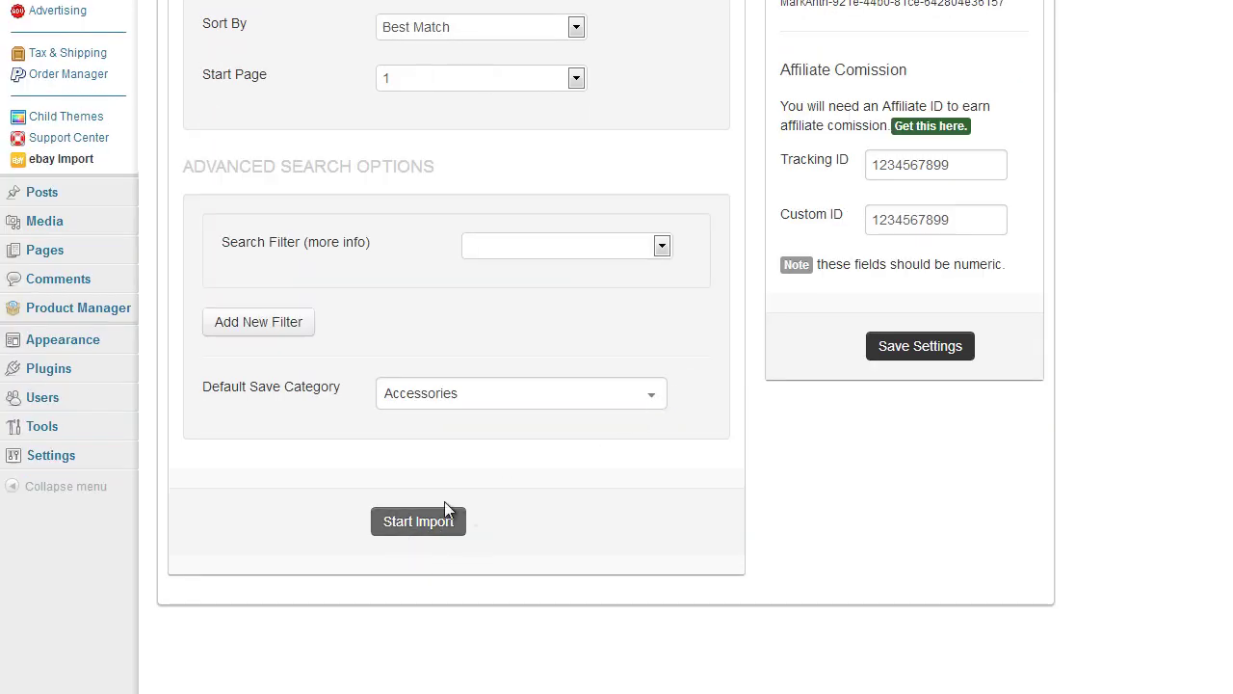
left_click(411, 525)
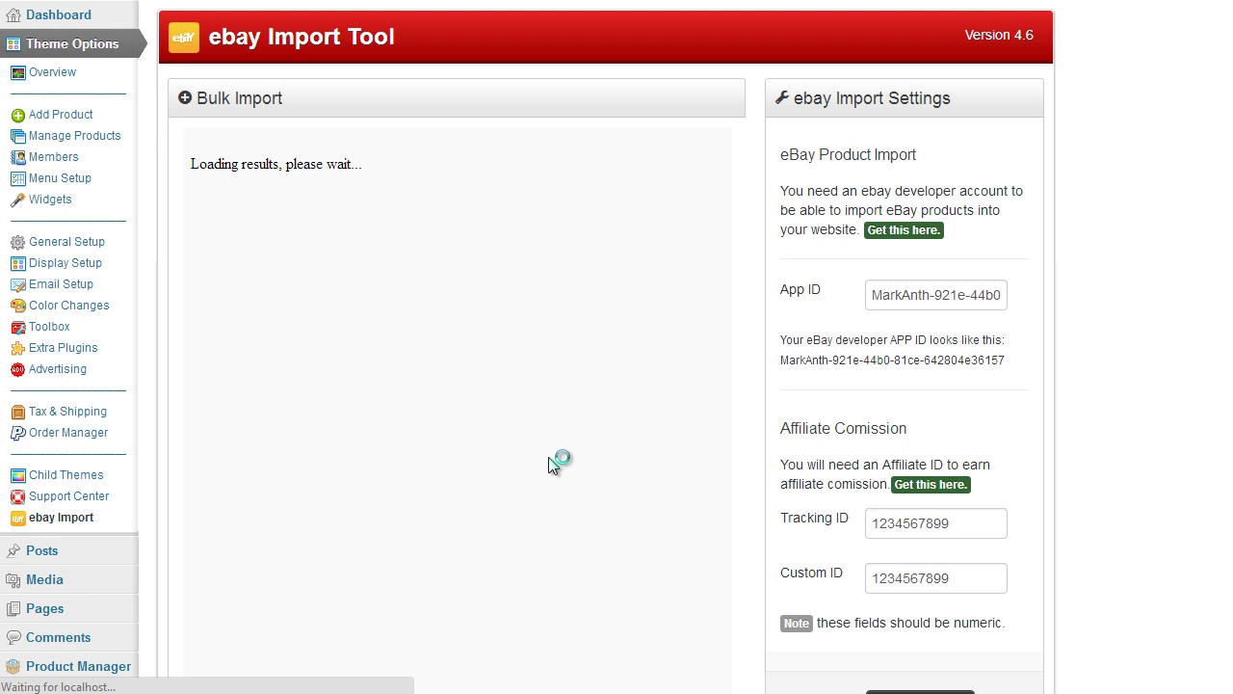
Save the travel insert handbag organiser result as a store product.
scroll(472, 347, "down", 1)
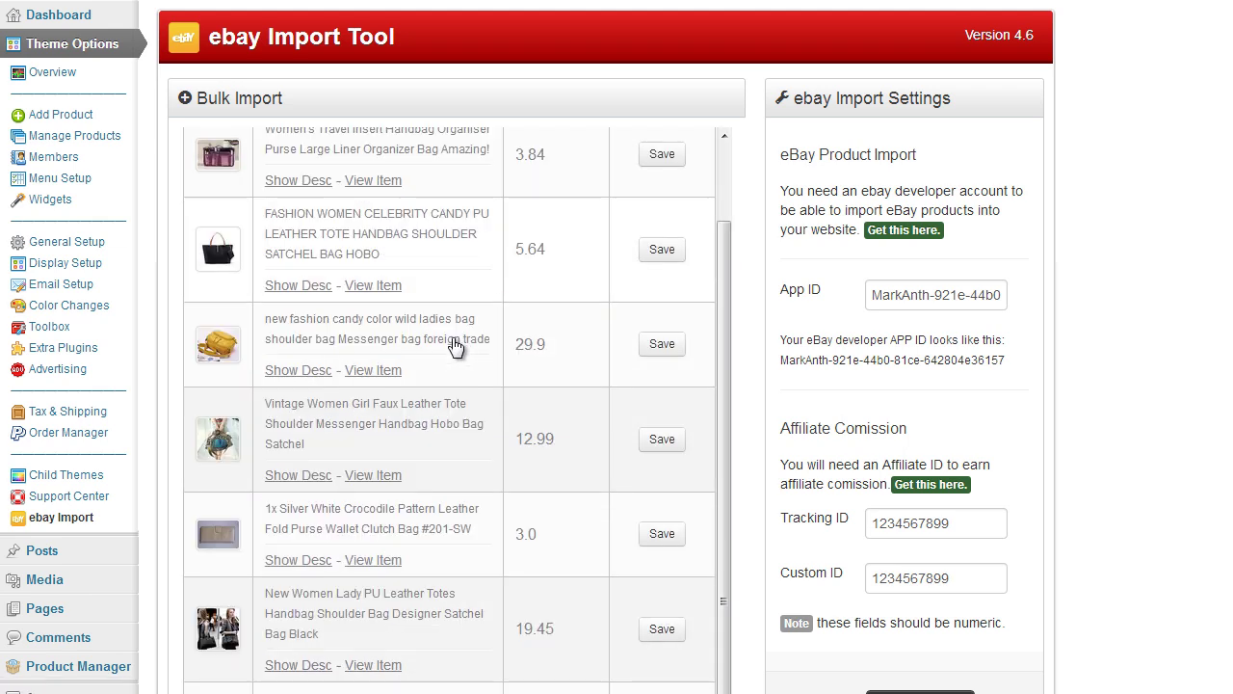
scroll(453, 349, "up", 2)
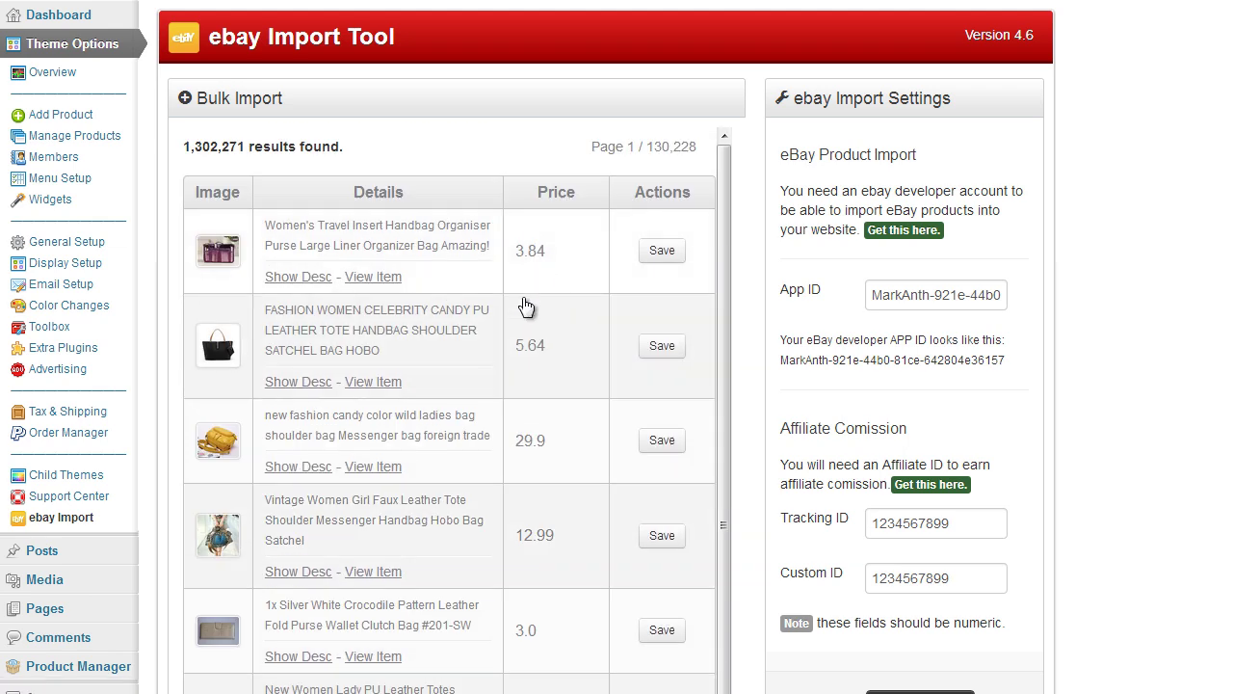
scroll(559, 307, "down", 3)
scroll(597, 318, "up", 3)
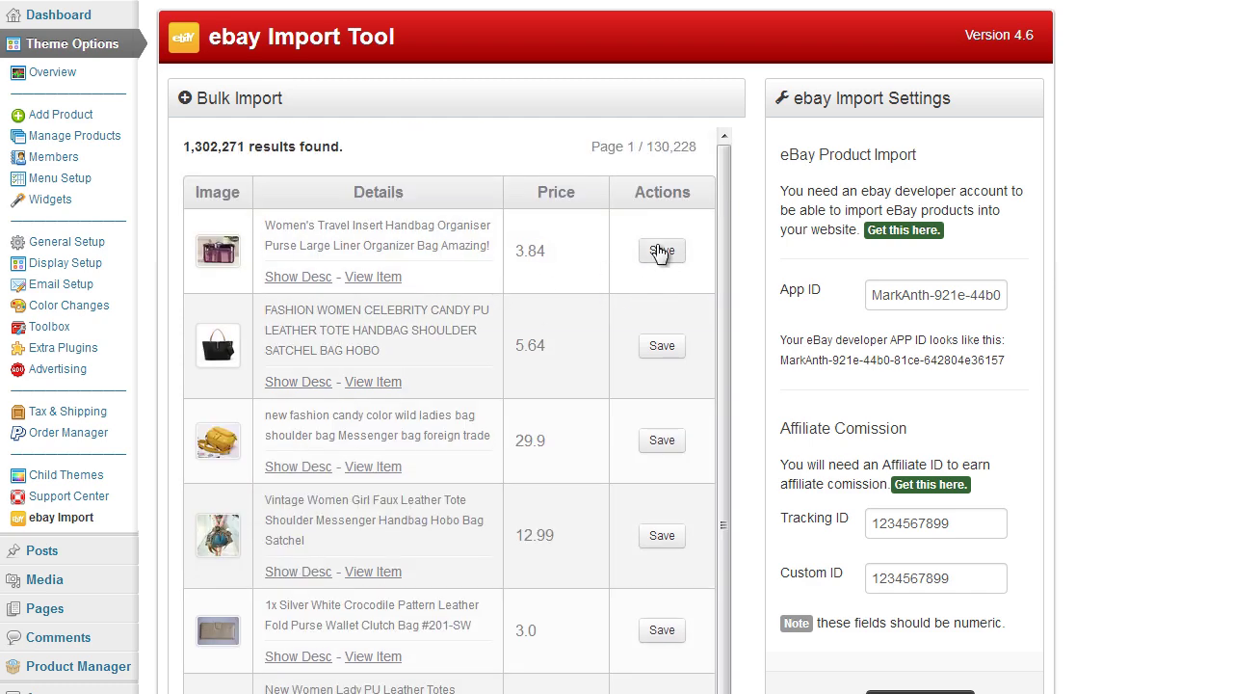
left_click(661, 253)
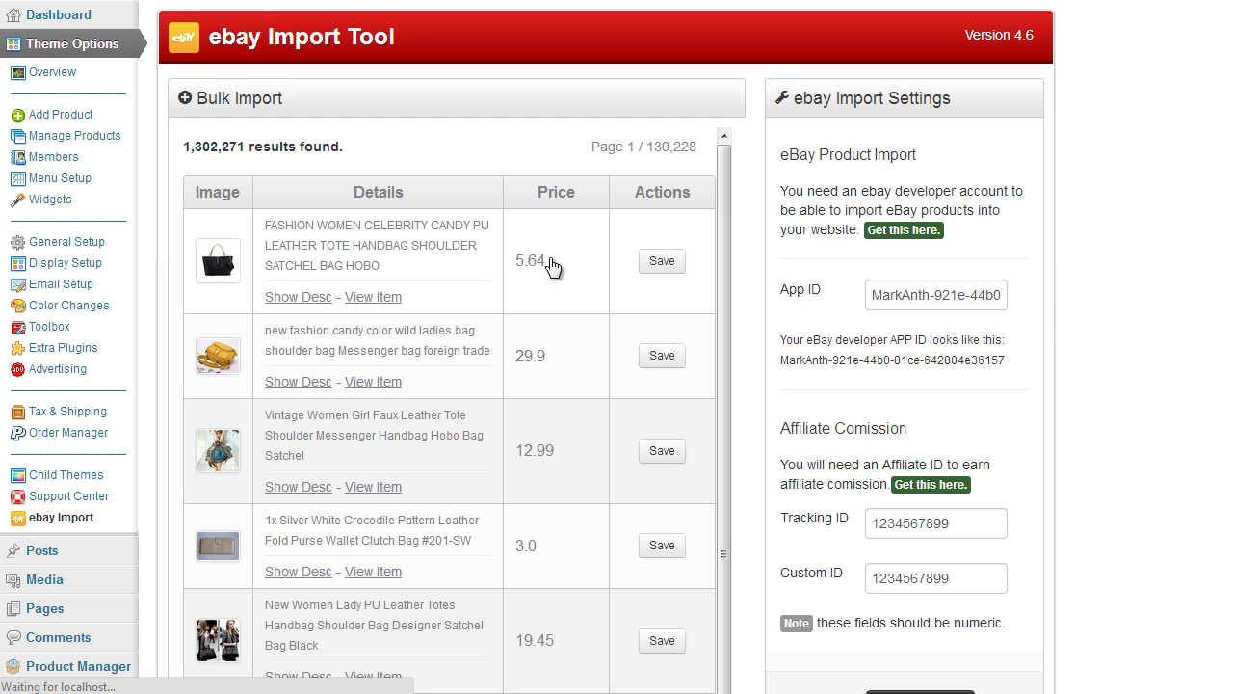
Expand the tote listing's full details, then hide the first result's raw feed data.
left_click(296, 298)
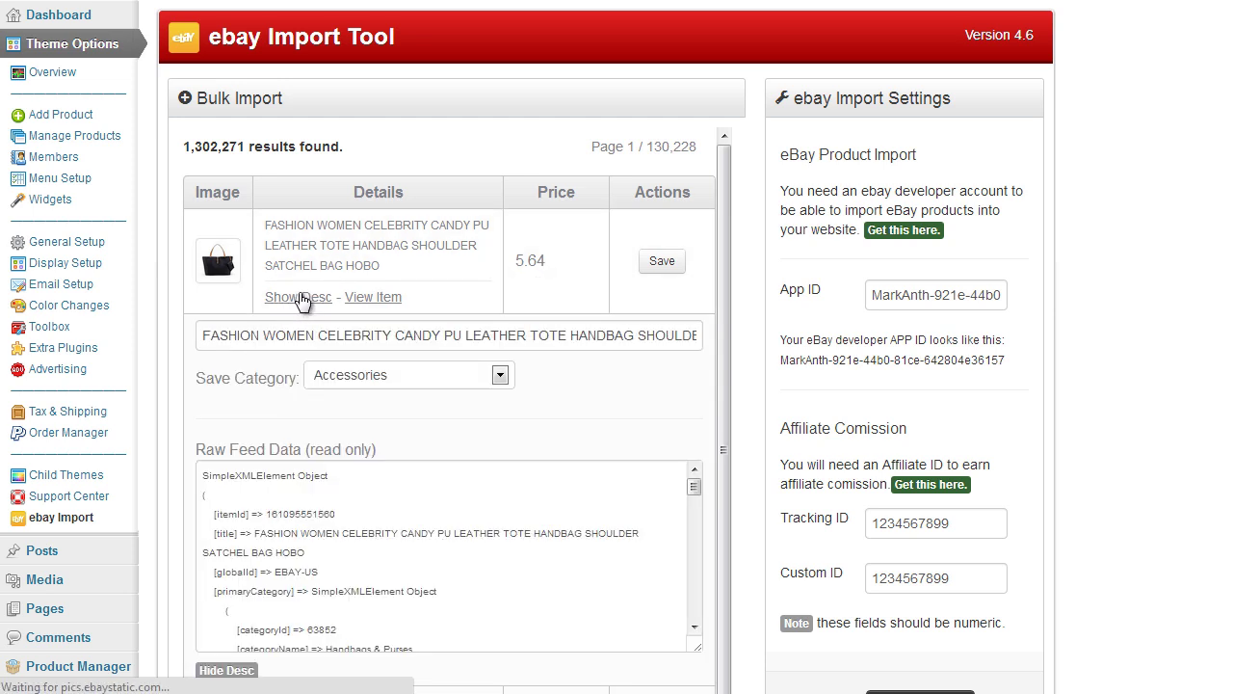
scroll(339, 506, "down", 2)
scroll(583, 497, "up", 2)
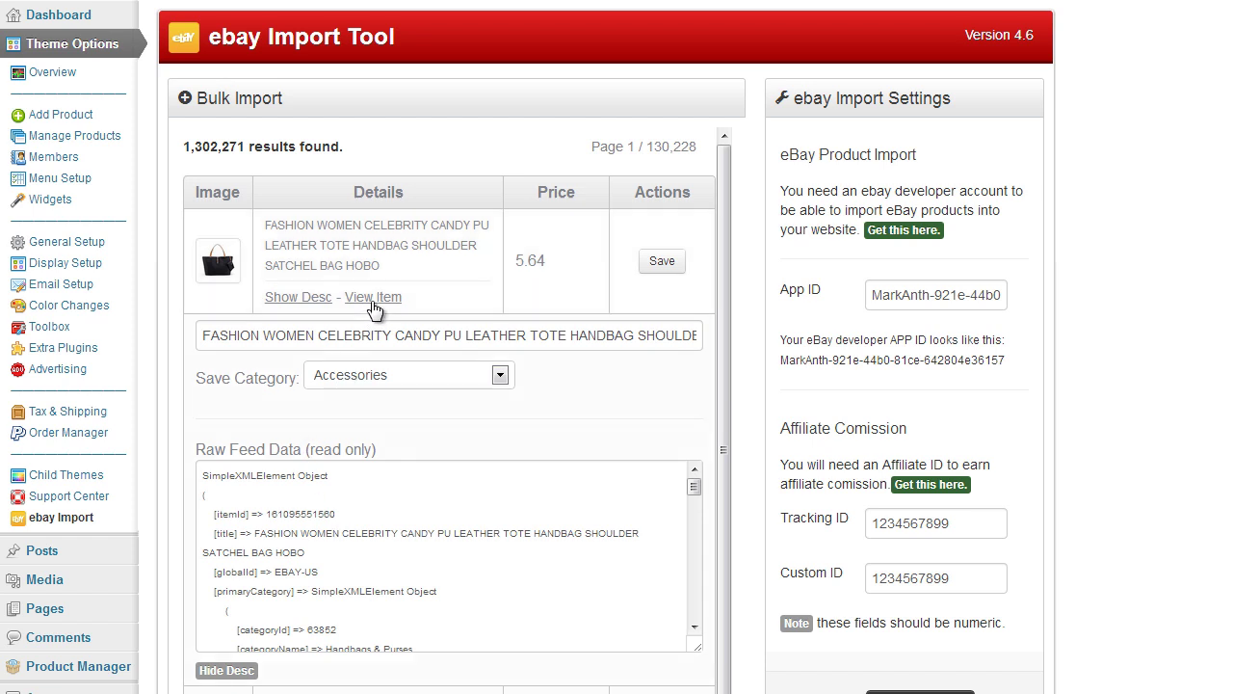
scroll(358, 325, "down", 1)
left_click(224, 574)
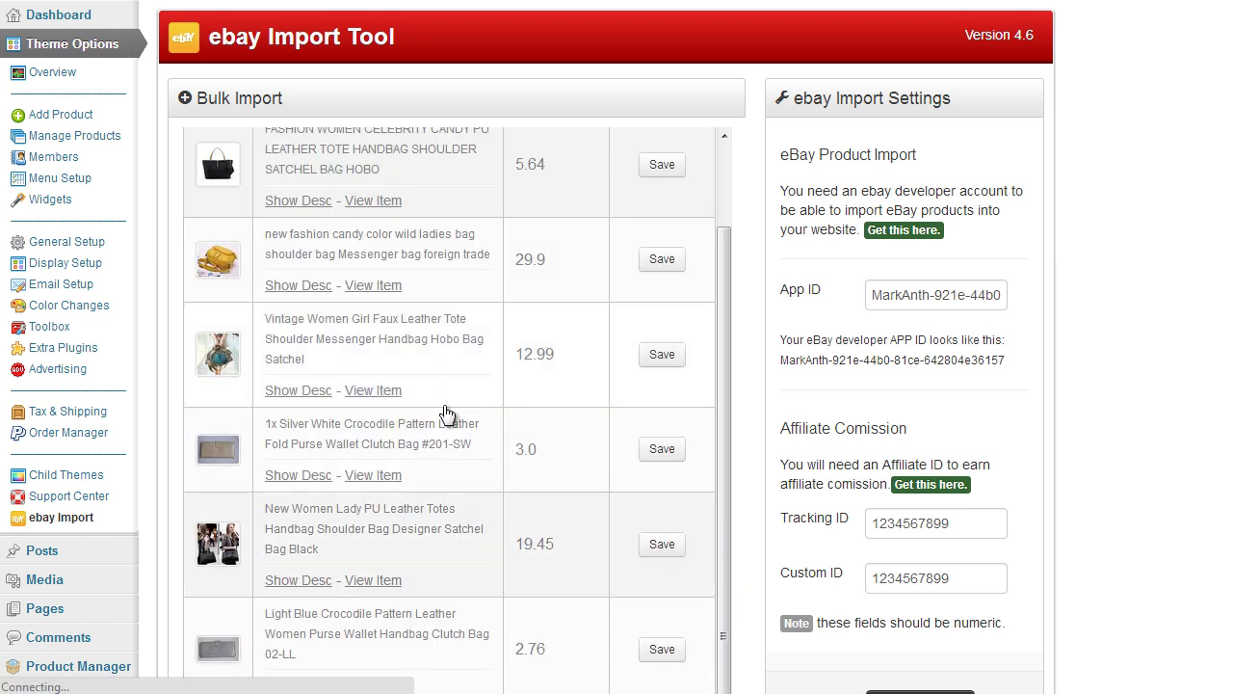
scroll(394, 331, "up", 1)
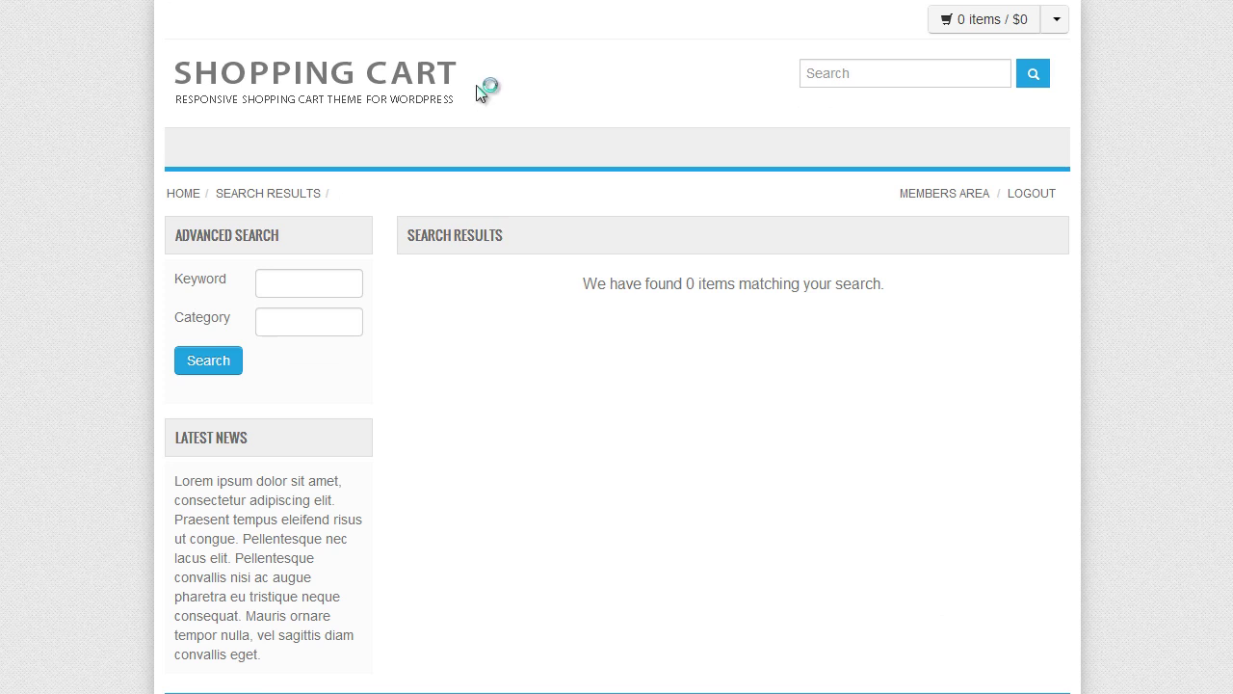
Open the $3.84 Women's Travel Insert Handbag Organiser product page and scroll through it.
left_click(498, 323)
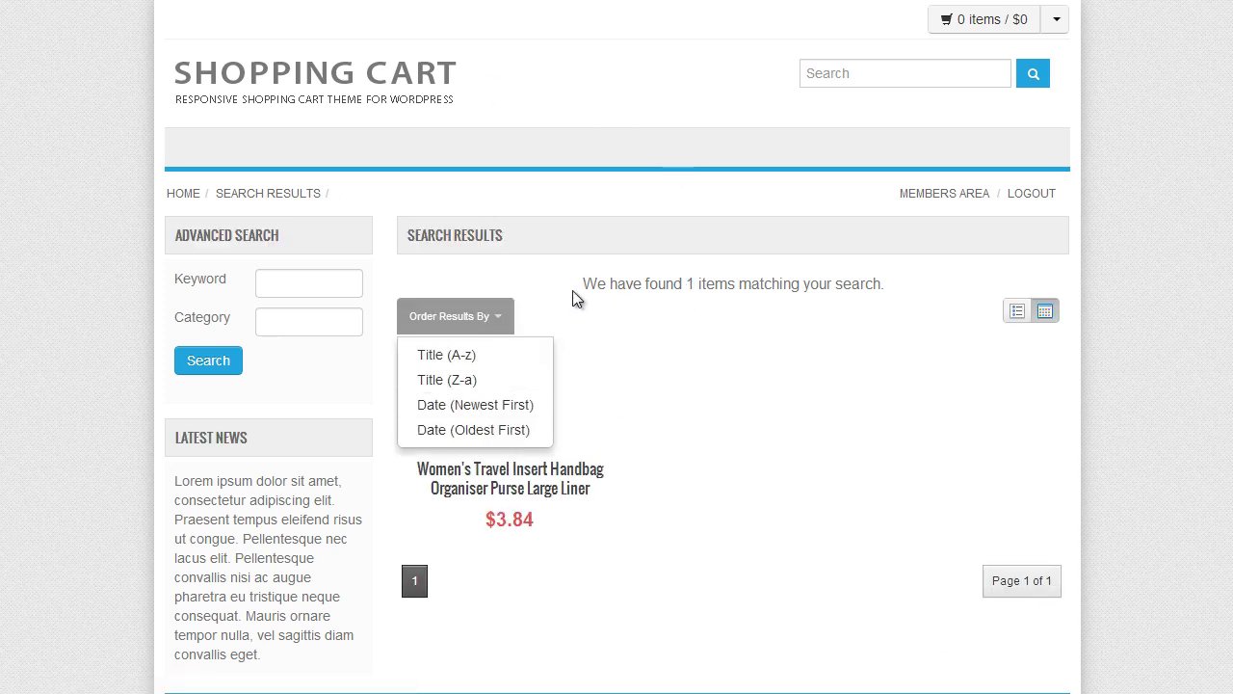
left_click(870, 436)
mouse_move(510, 385)
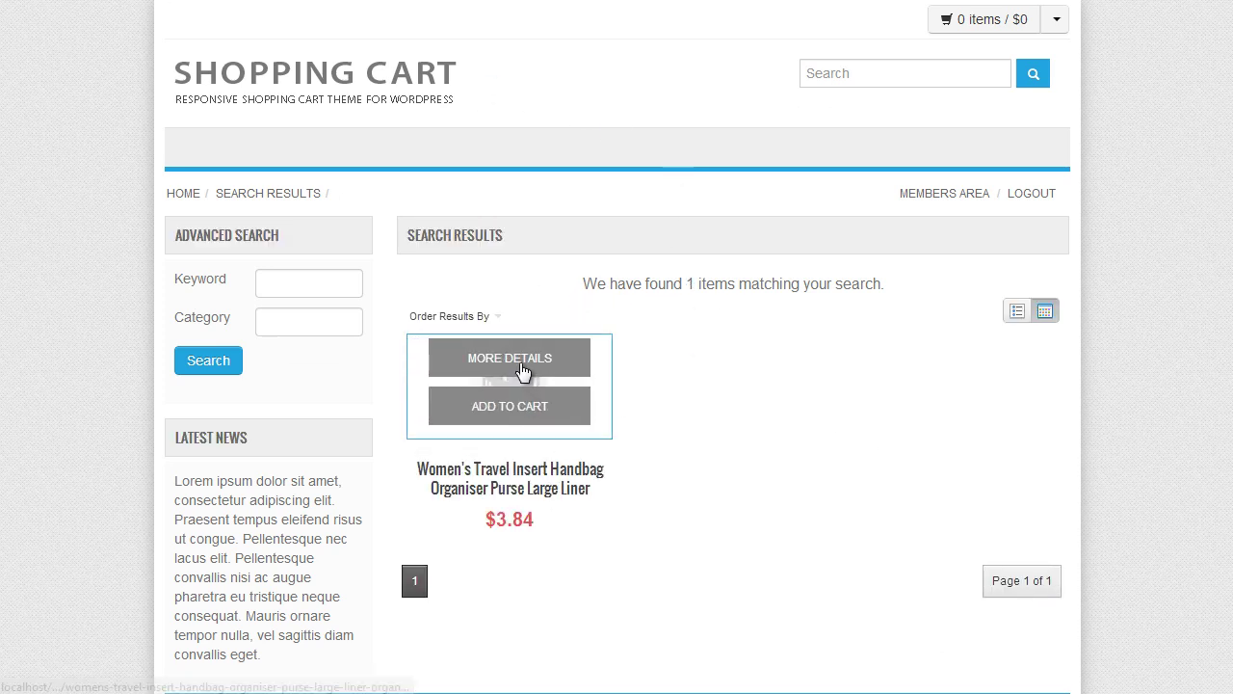
left_click(521, 369)
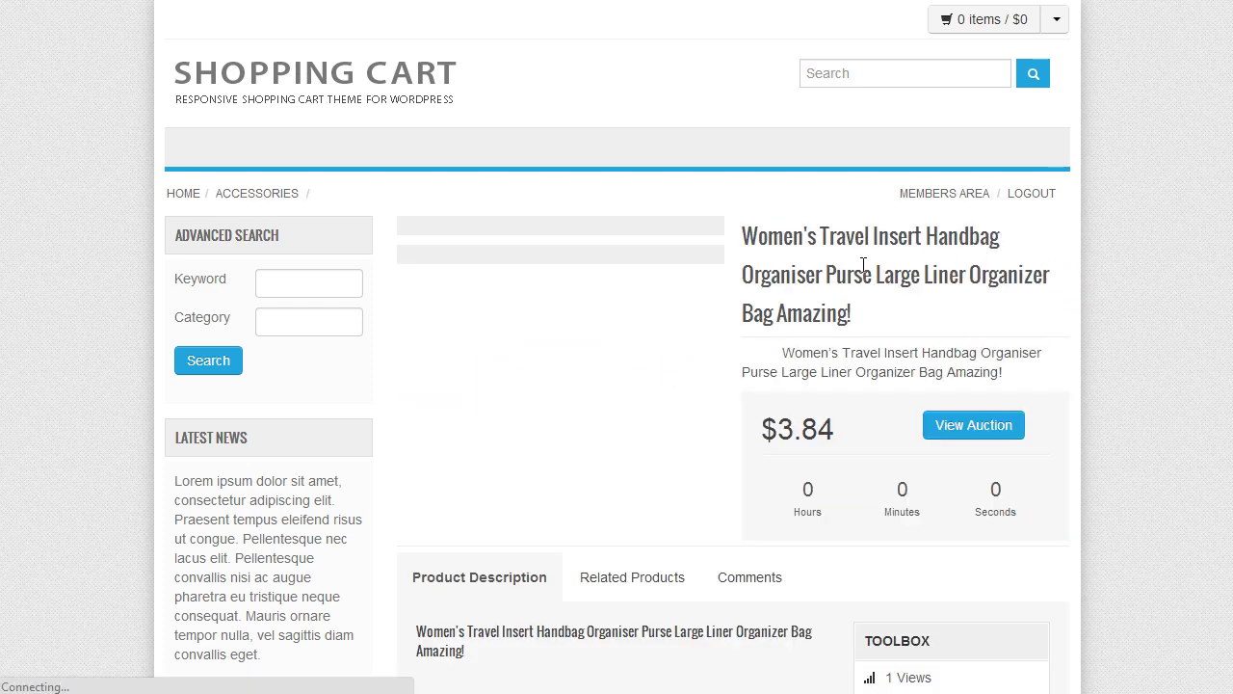
scroll(860, 266, "down", 2)
scroll(859, 271, "down", 2)
scroll(829, 286, "down", 1)
scroll(798, 299, "down", 2)
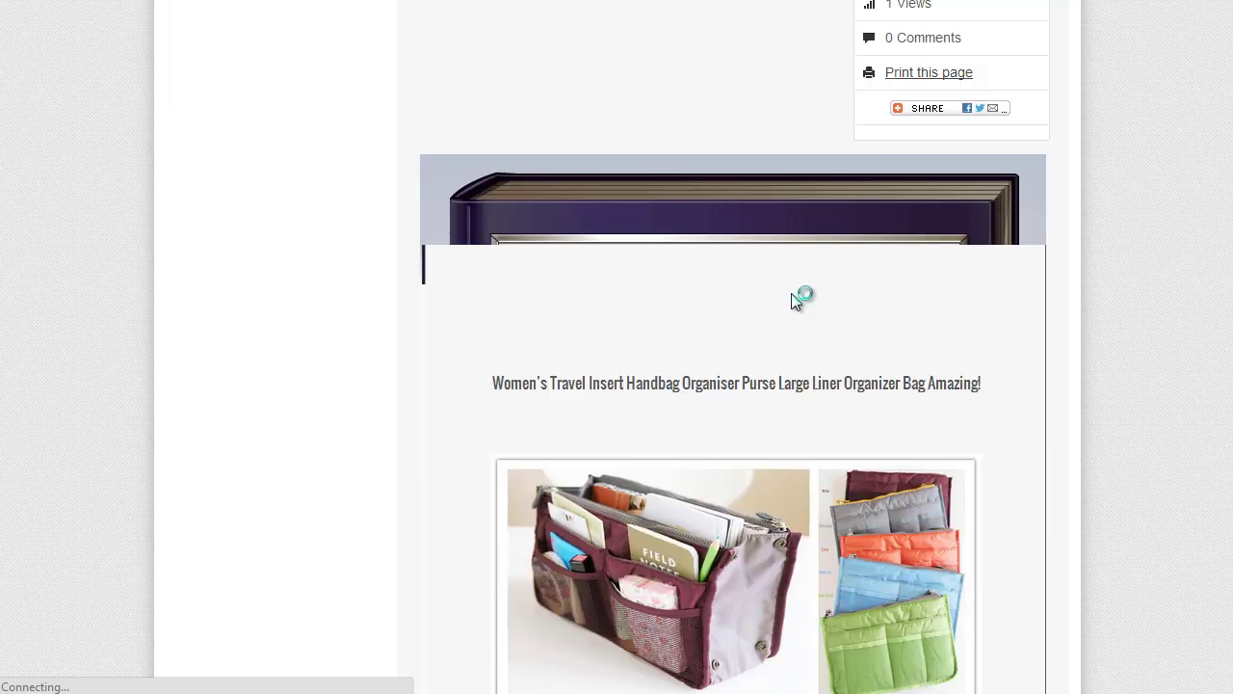
scroll(988, 330, "down", 2)
scroll(989, 331, "down", 3)
scroll(989, 331, "down", 3)
scroll(988, 330, "down", 5)
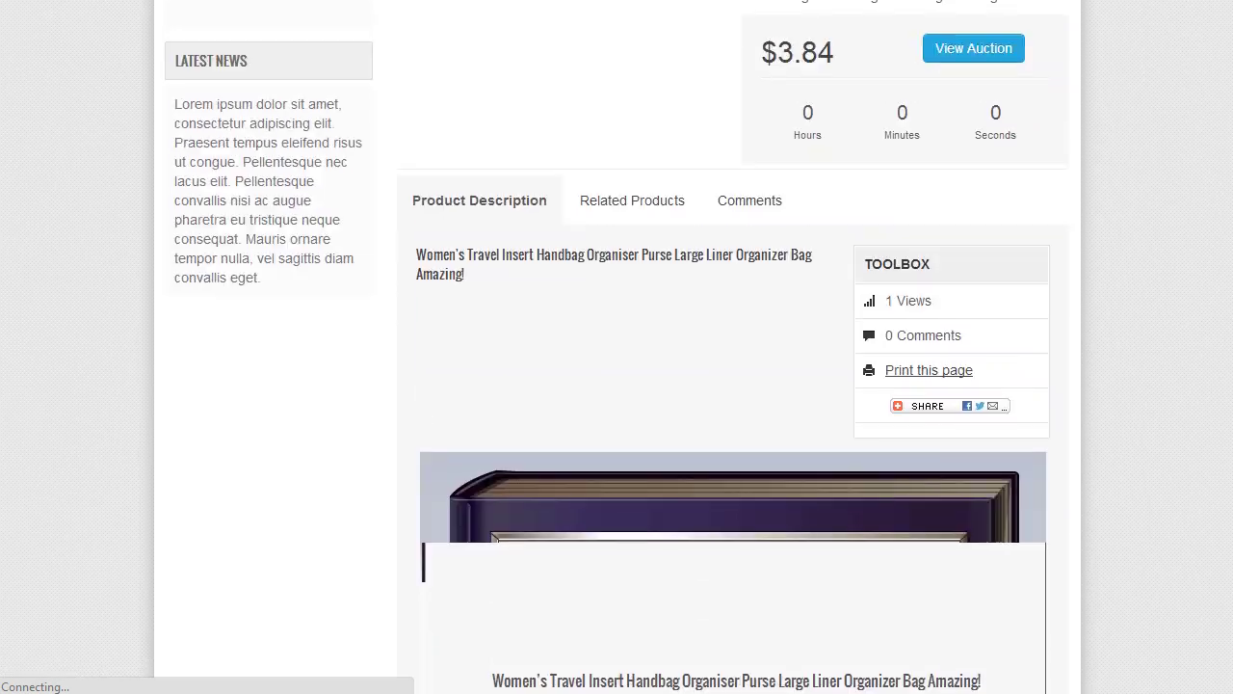
scroll(1187, 97, "up", 4)
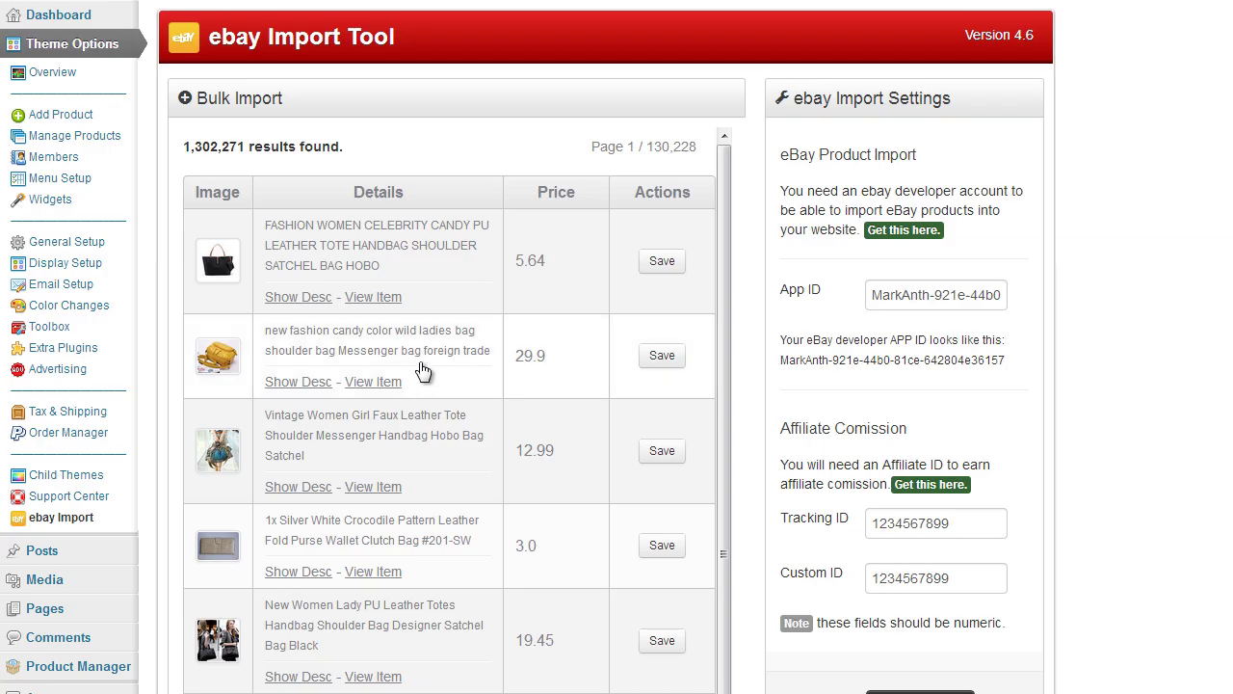
Import the $5.64 Fashion Women Celebrity Candy PU tote from the eBay results.
scroll(422, 371, "down", 2)
scroll(515, 389, "down", 1)
scroll(495, 421, "down", 1)
scroll(449, 463, "down", 1)
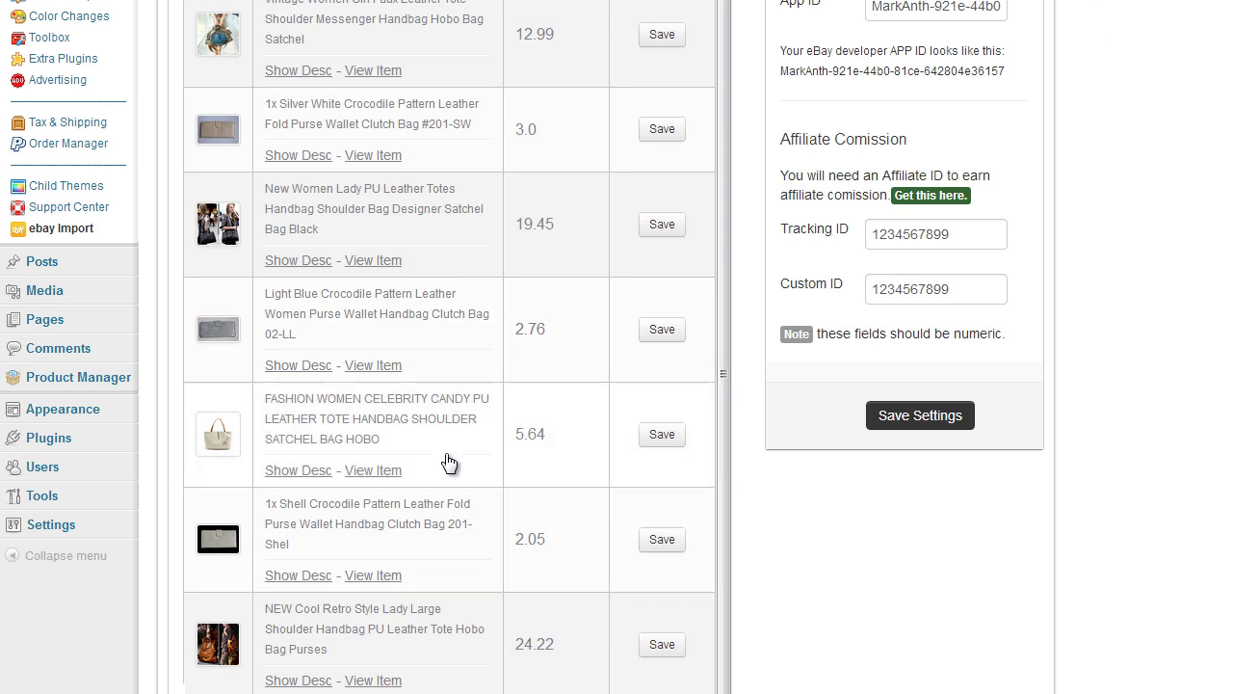
left_click(660, 441)
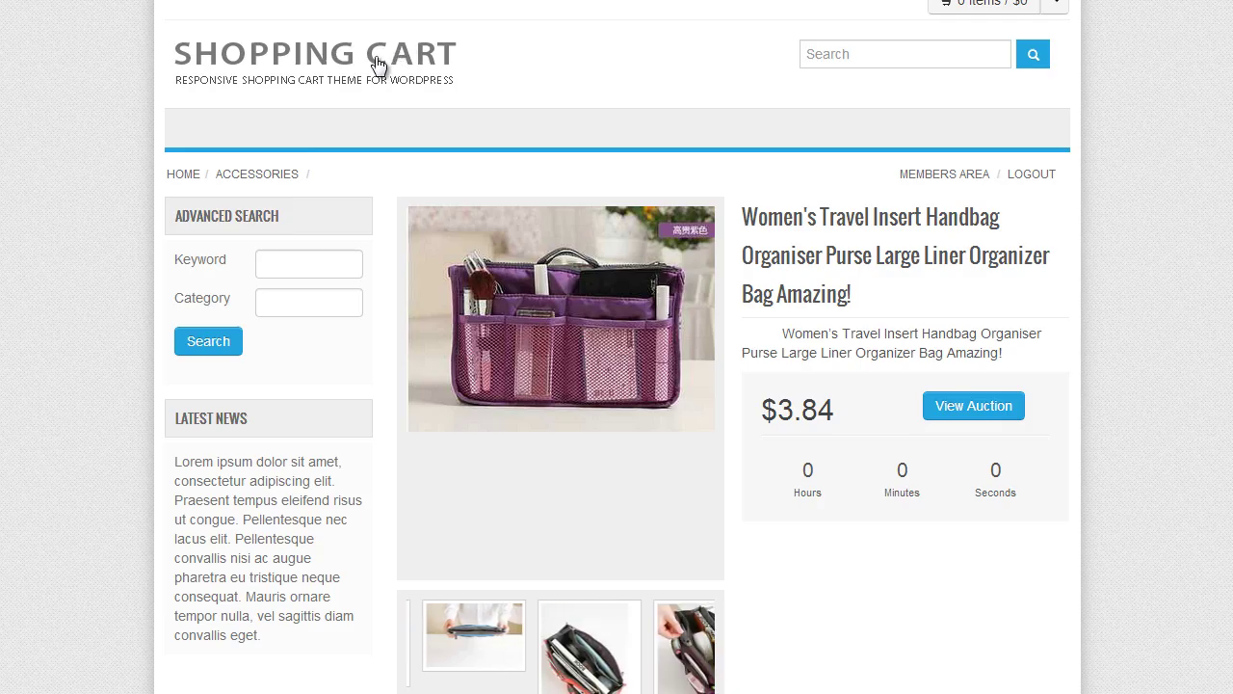
Search the storefront and open the new tote's product page with its auction countdown.
left_click(224, 358)
mouse_move(509, 453)
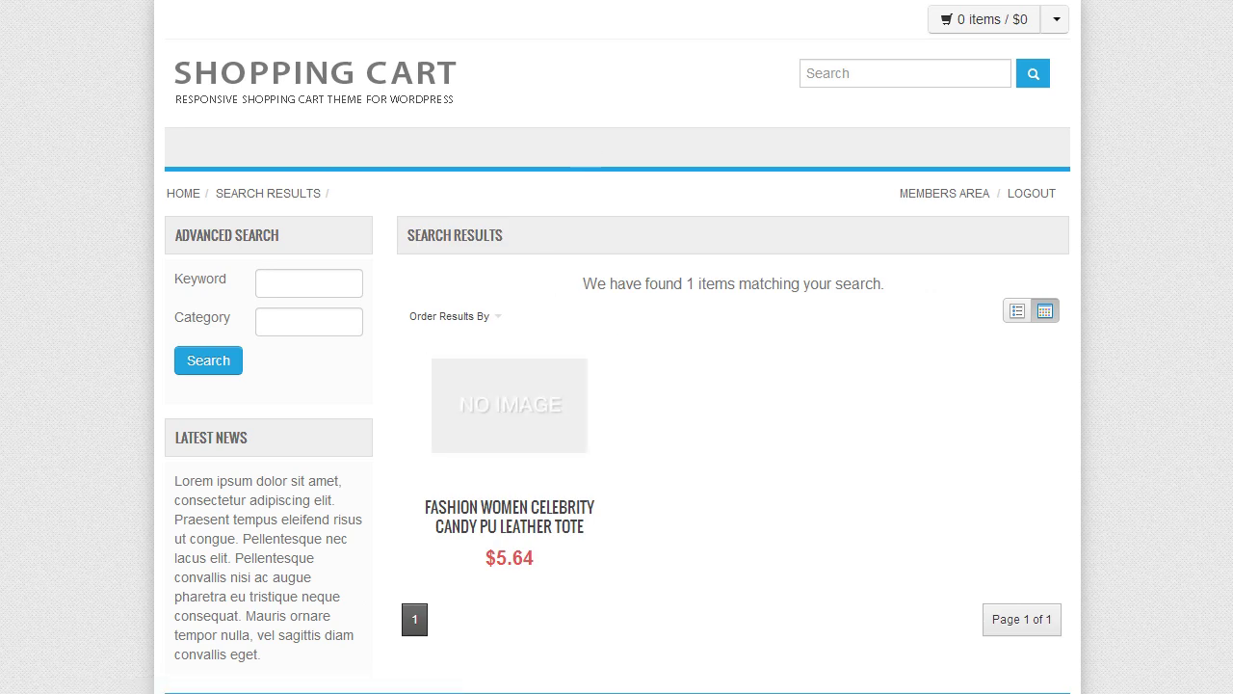
left_click(449, 316)
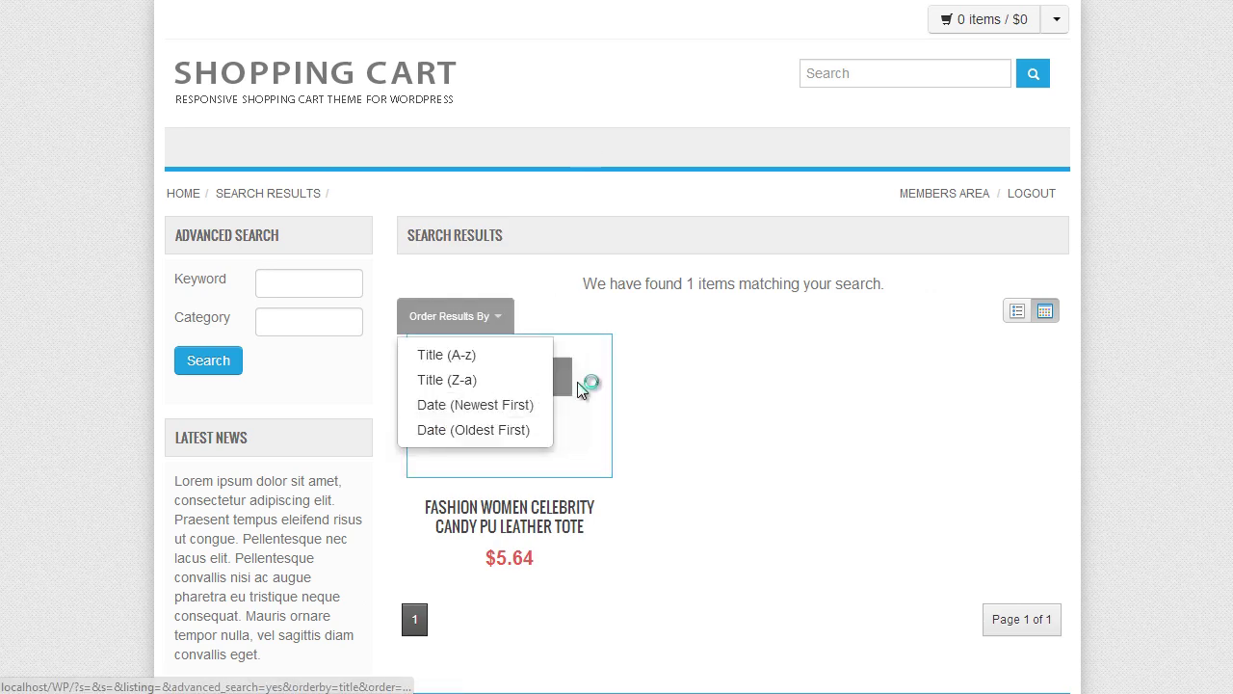
left_click(531, 373)
scroll(762, 372, "down", 1)
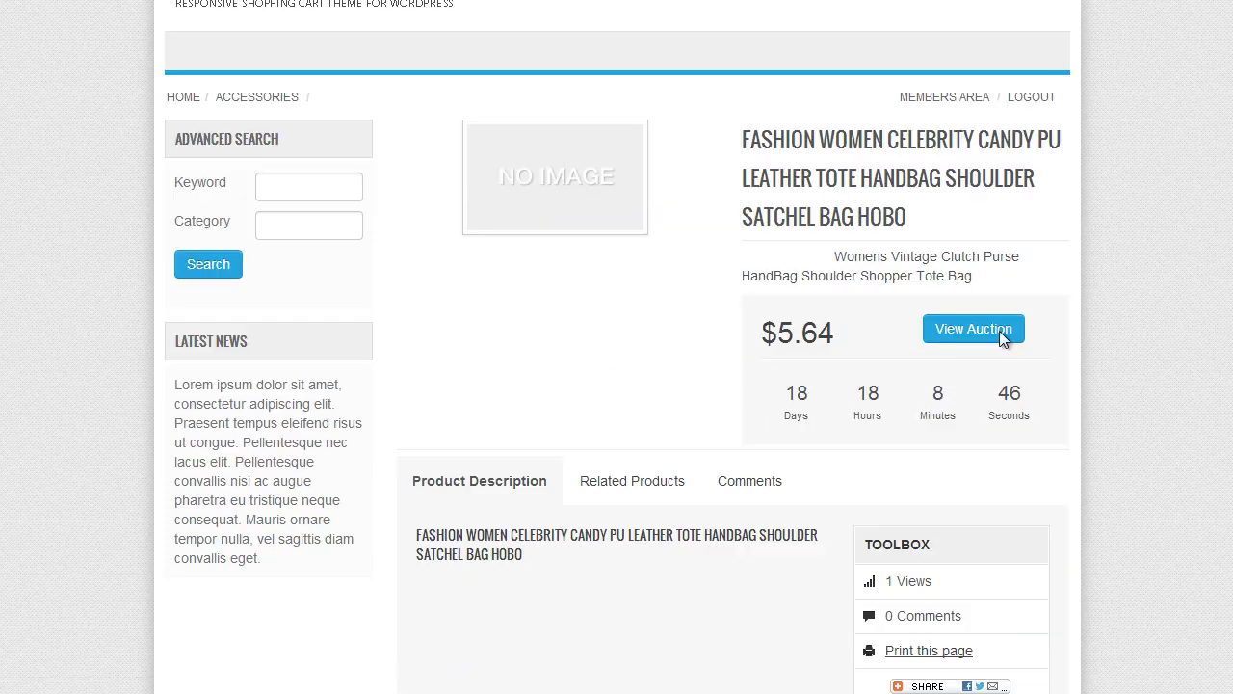
scroll(819, 395, "down", 1)
scroll(828, 414, "up", 1)
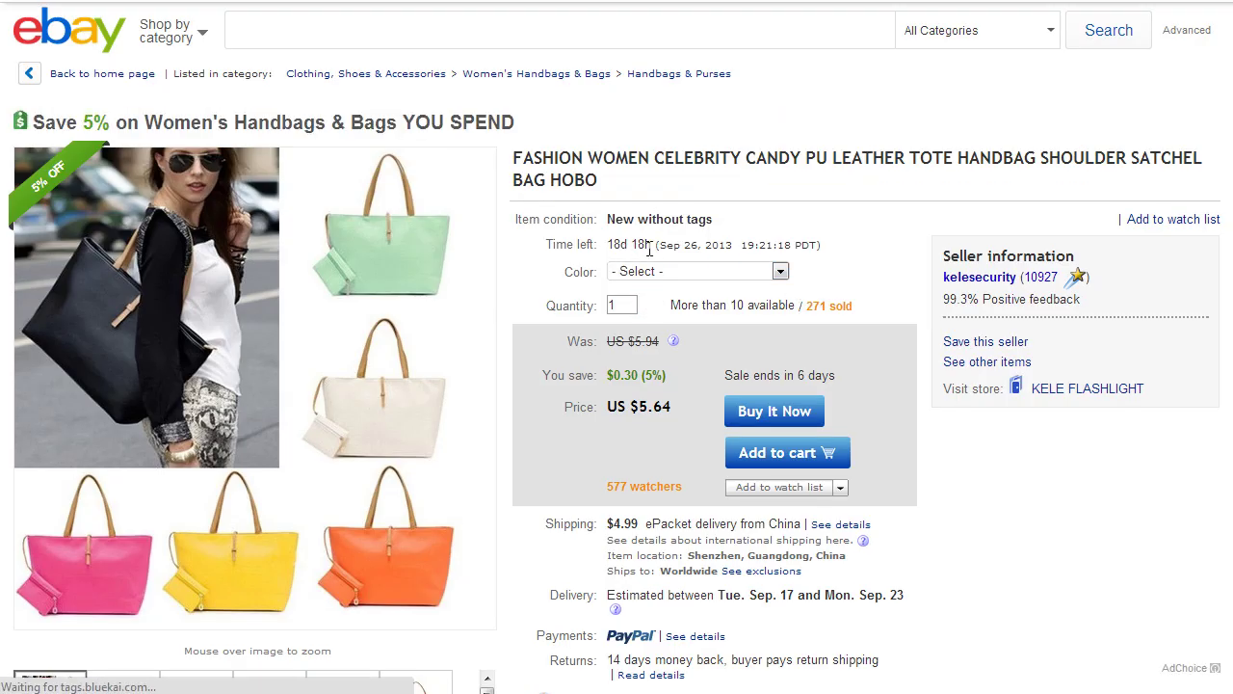
key("alt+Left")
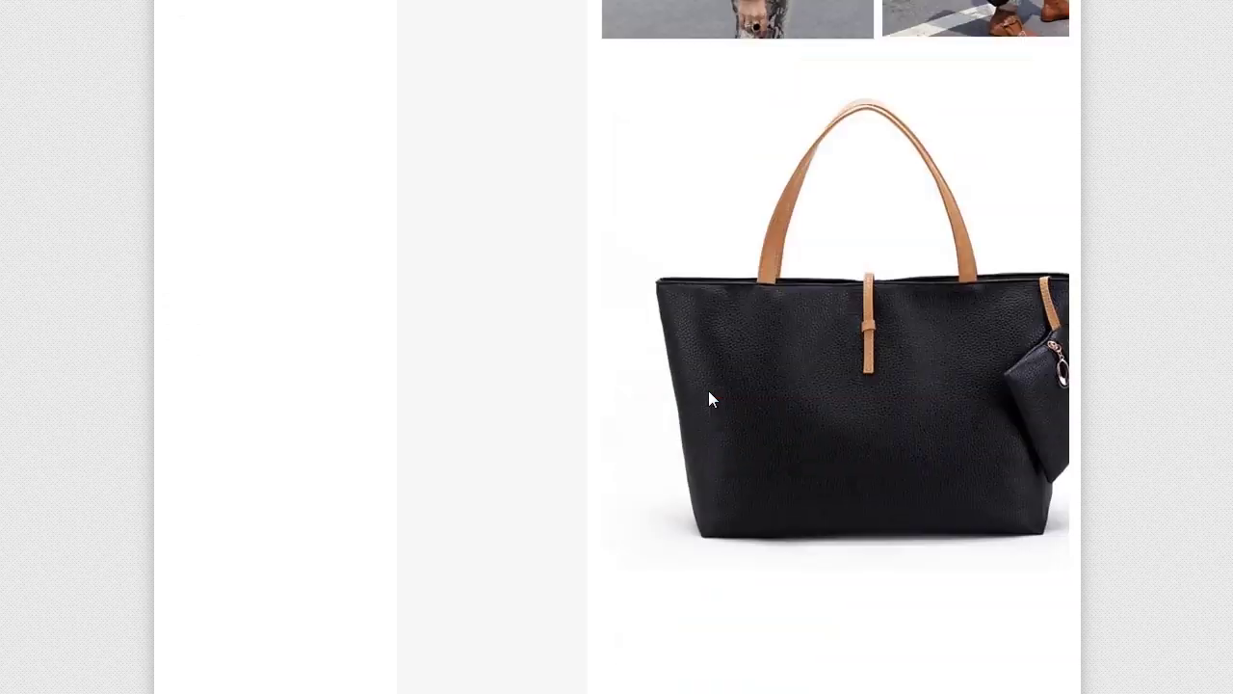
scroll(708, 390, "up", 5)
scroll(704, 408, "up", 5)
scroll(704, 416, "up", 2)
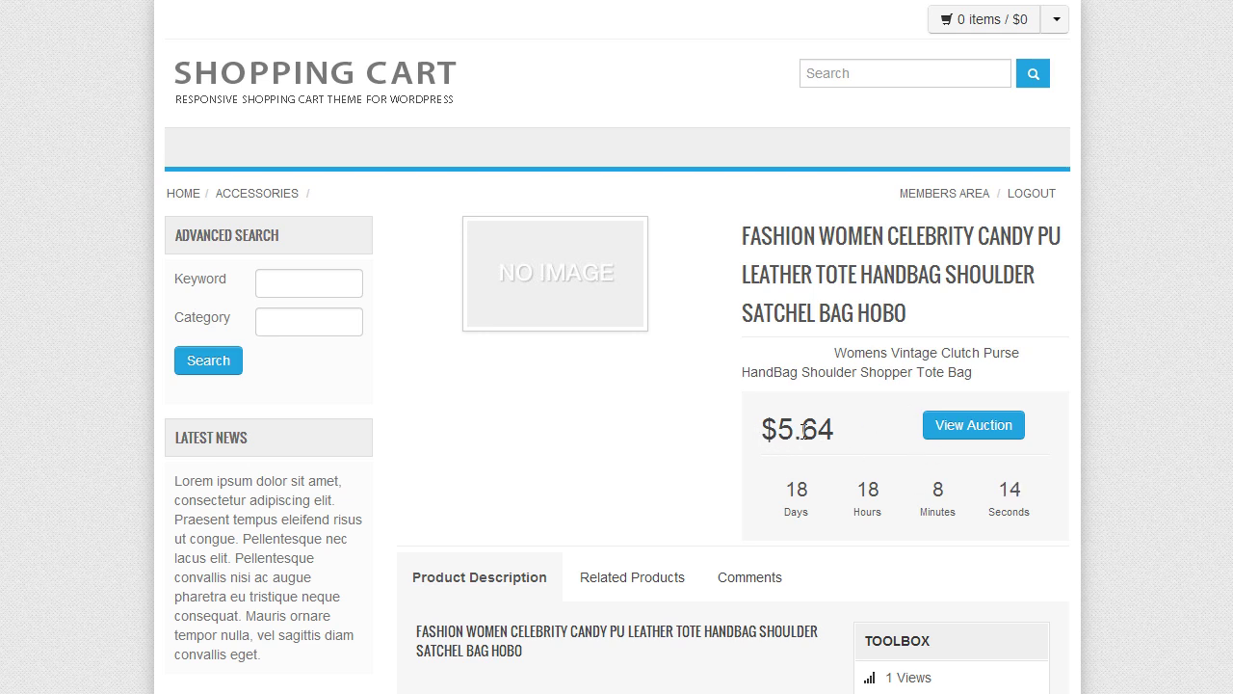
Review the tote's original $5.64 eBay auction listing via View Auction.
left_click(982, 430)
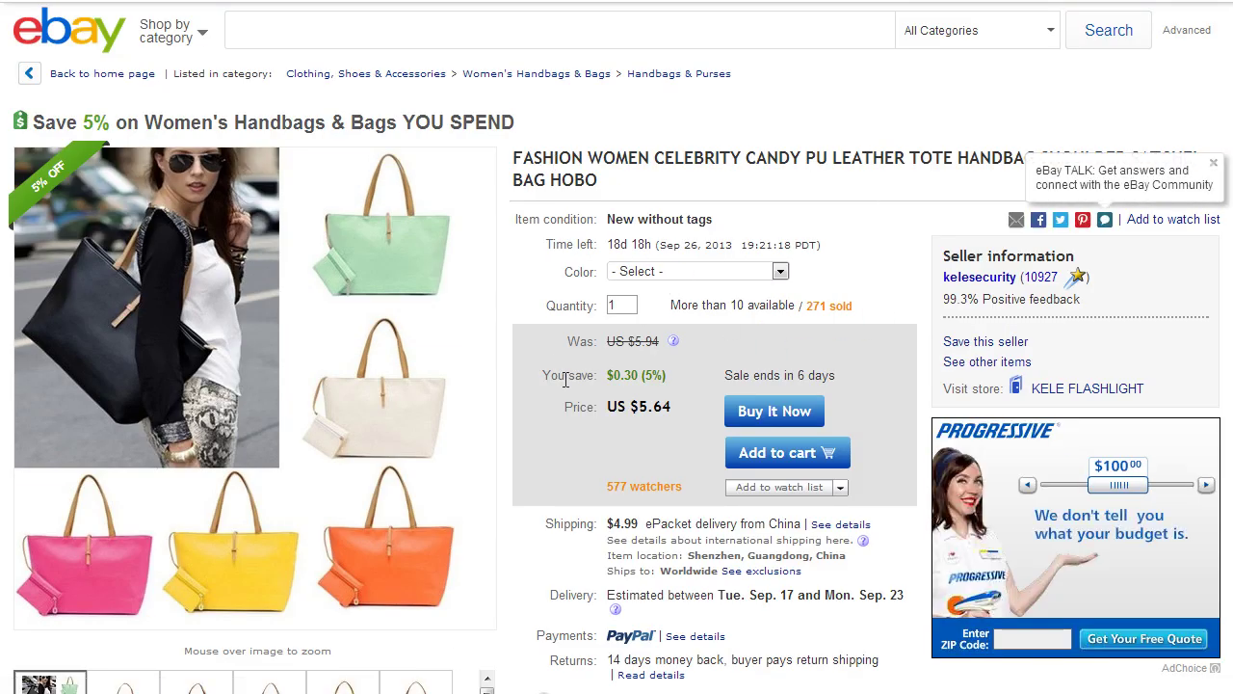
scroll(551, 377, "down", 1)
scroll(550, 355, "up", 1)
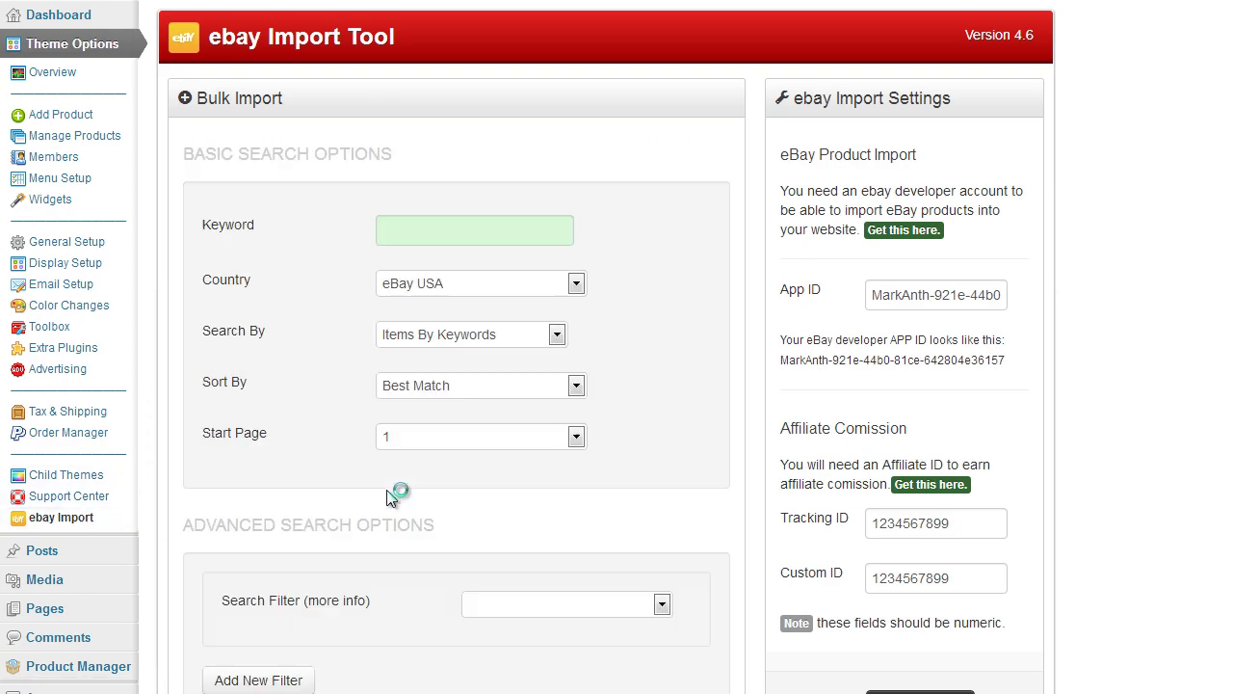
scroll(743, 385, "down", 1)
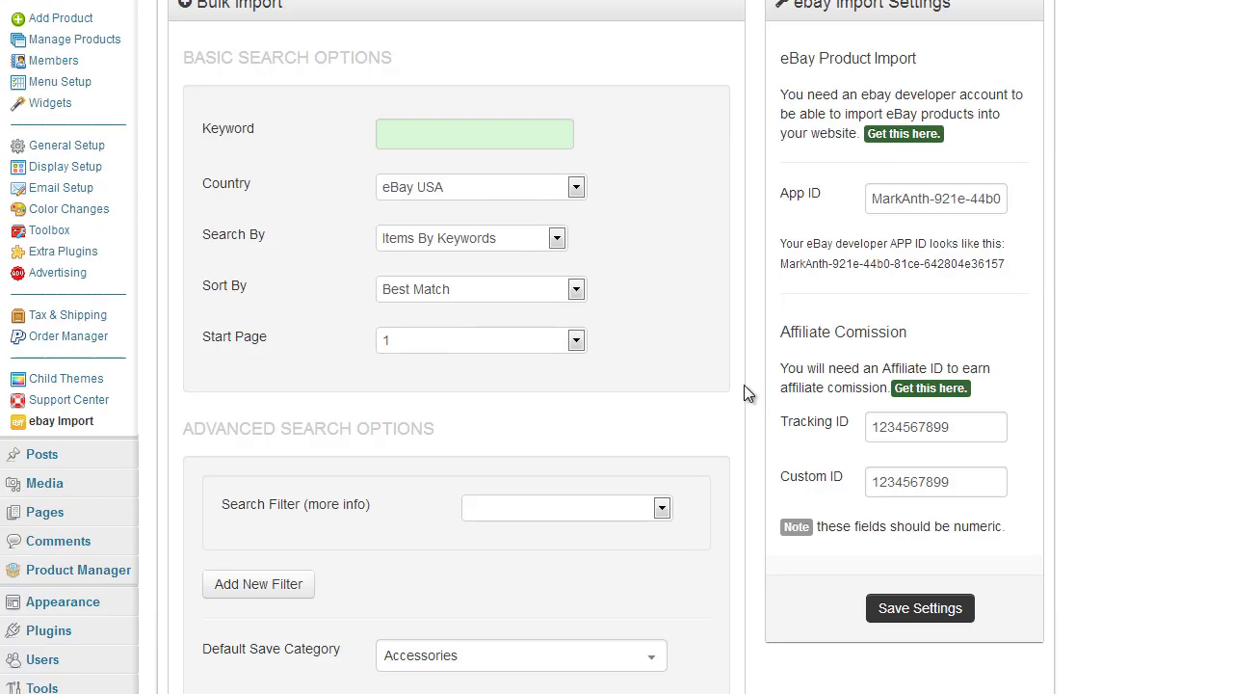
scroll(744, 384, "up", 1)
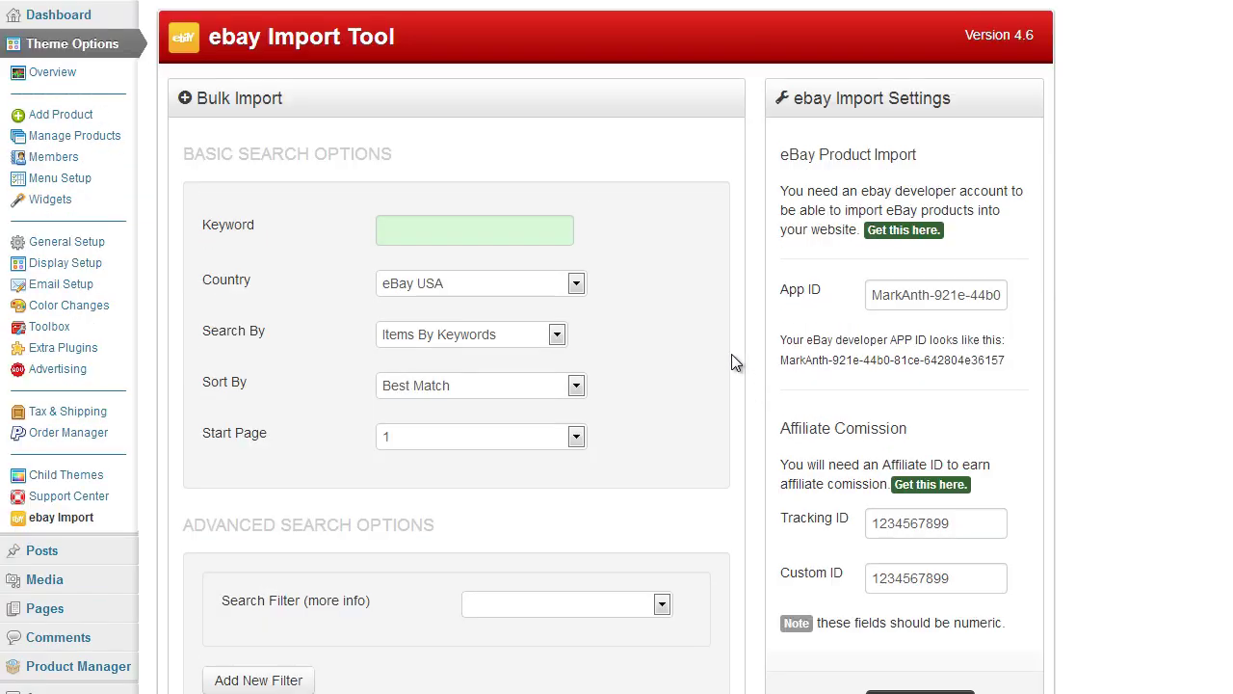